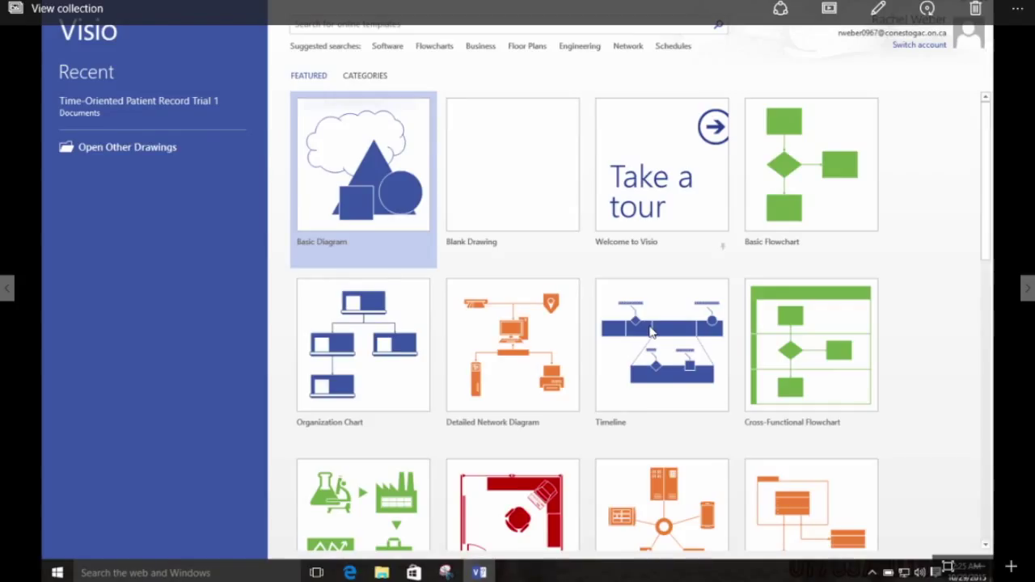
# Create a new drawing from the Timeline template using metric units
pyautogui.click(652, 332)
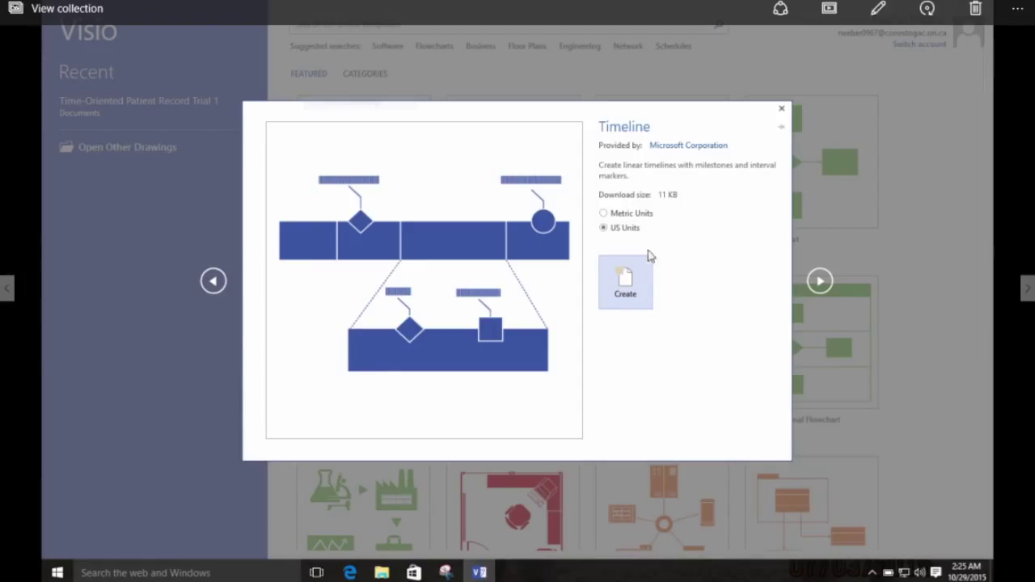
pyautogui.press('Up')
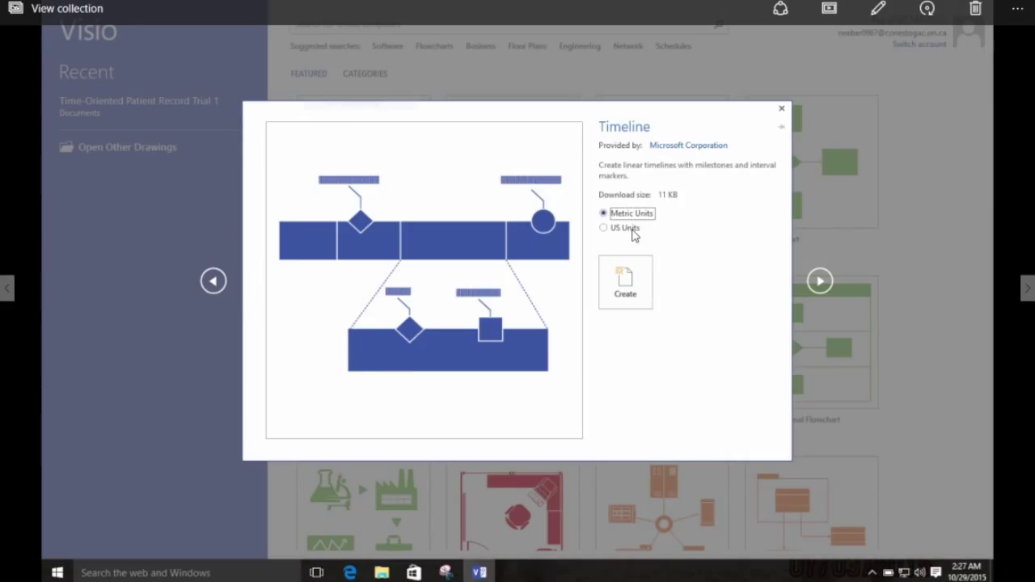
pyautogui.press('Return')
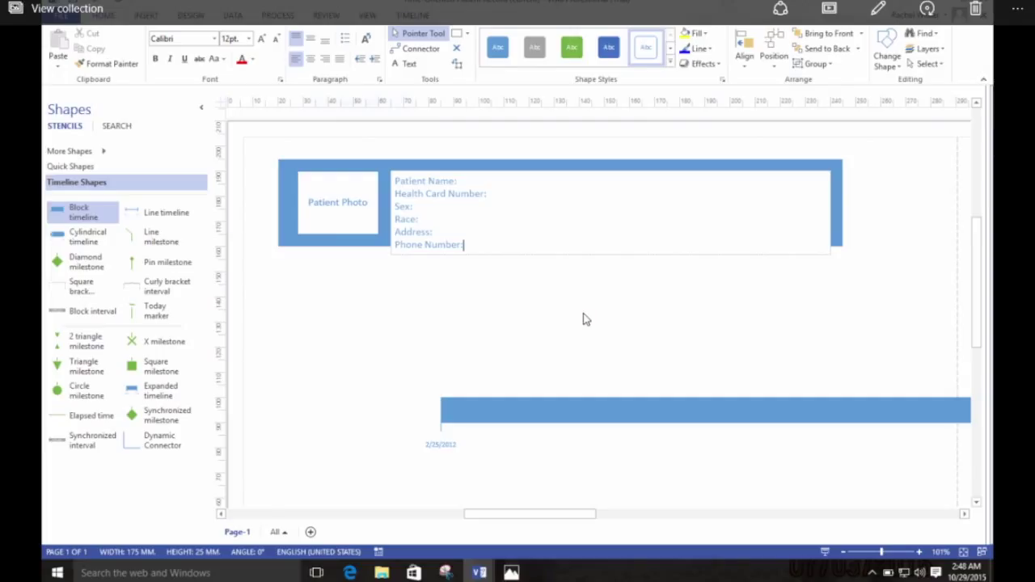
# Add a square milestone near the start of the timeline with the description "mammogram"
pyautogui.press('Escape')
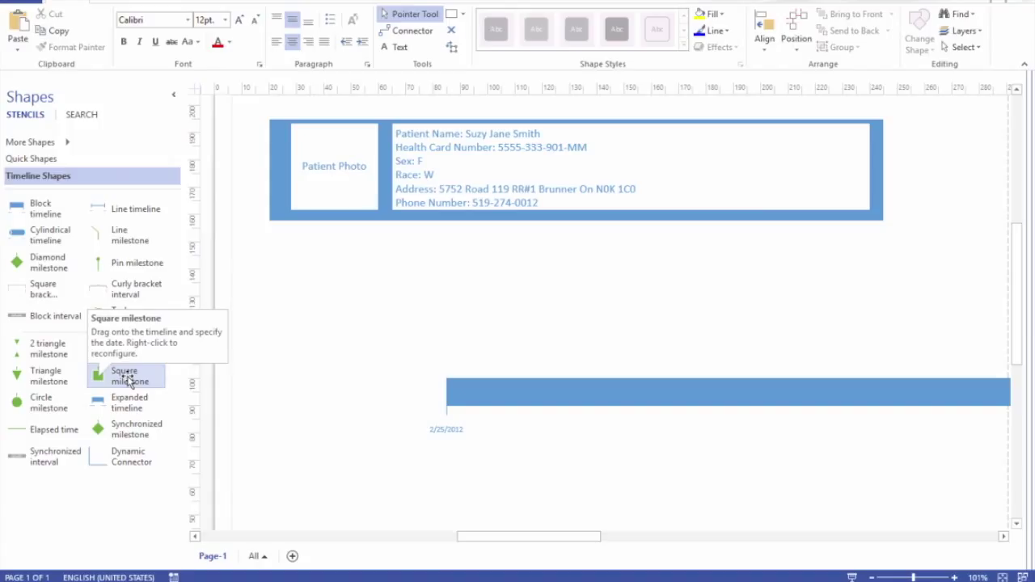
pyautogui.moveTo(128, 380); pyautogui.dragTo(453, 386)
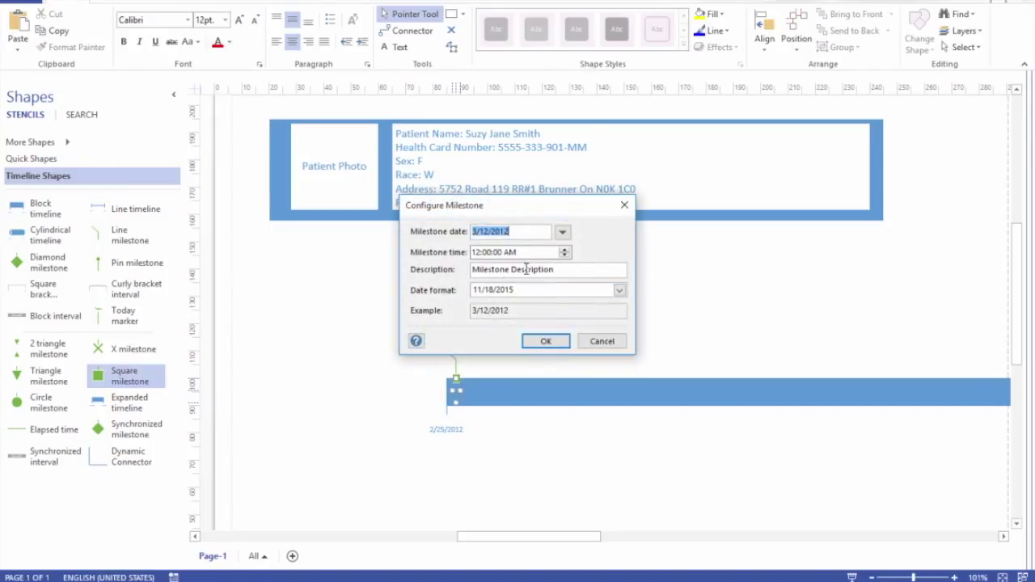
pyautogui.click(526, 271)
pyautogui.doubleClick(525, 272)
pyautogui.tripleClick(527, 275)
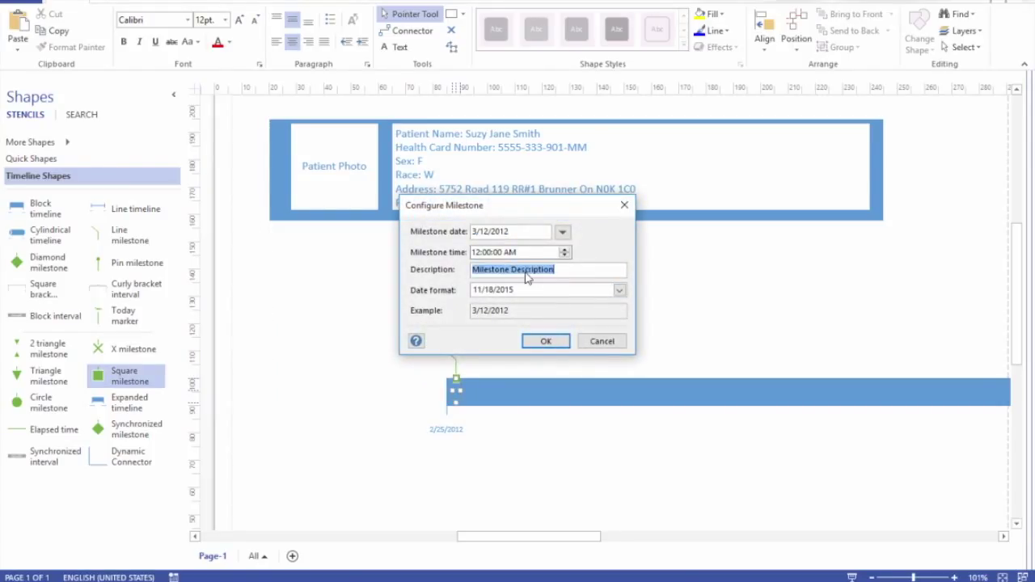
pyautogui.write('mammogram')
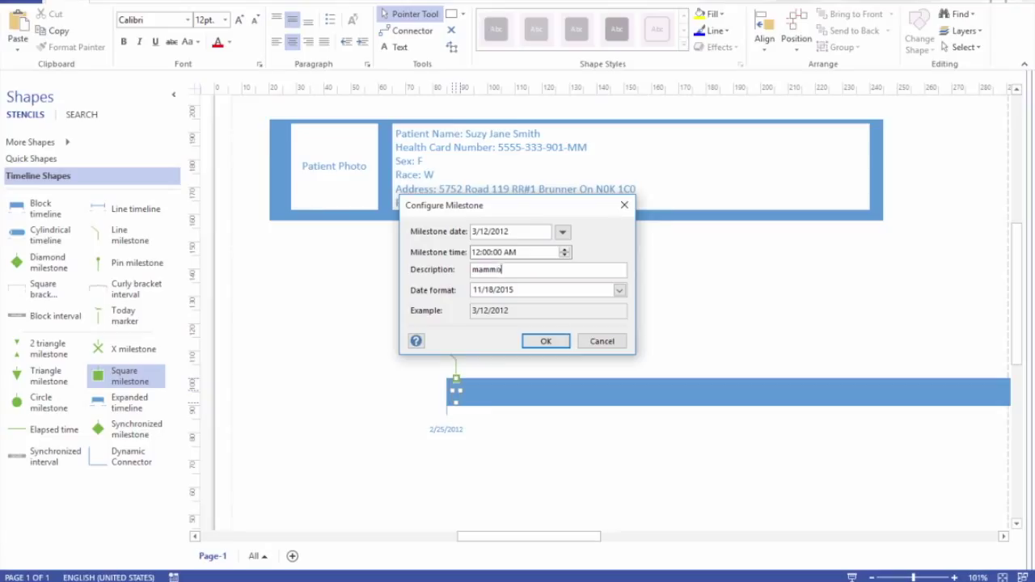
# Set the mammogram milestone's date to 02/25/2012 and its time to 12:00:00 PM
pyautogui.doubleClick(506, 233)
pyautogui.tripleClick(506, 233)
pyautogui.write('02/25/2012')
pyautogui.click(524, 257)
pyautogui.press('p')
pyautogui.click(543, 343)
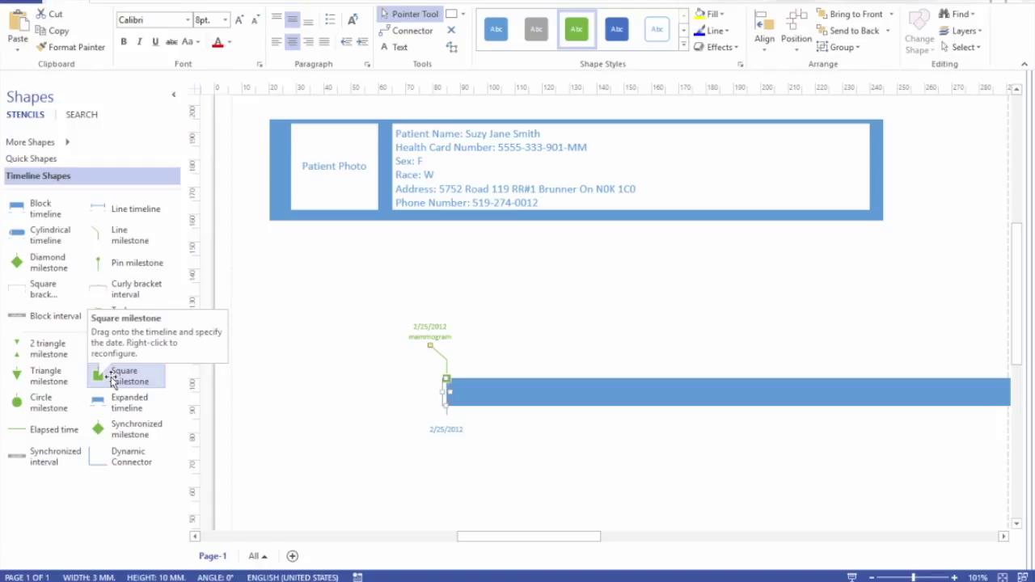
# Add a second square milestone to the timeline, described "follow up" and dated 03/09/2012 at 9:00:00 AM
pyautogui.moveTo(111, 380); pyautogui.dragTo(467, 393)
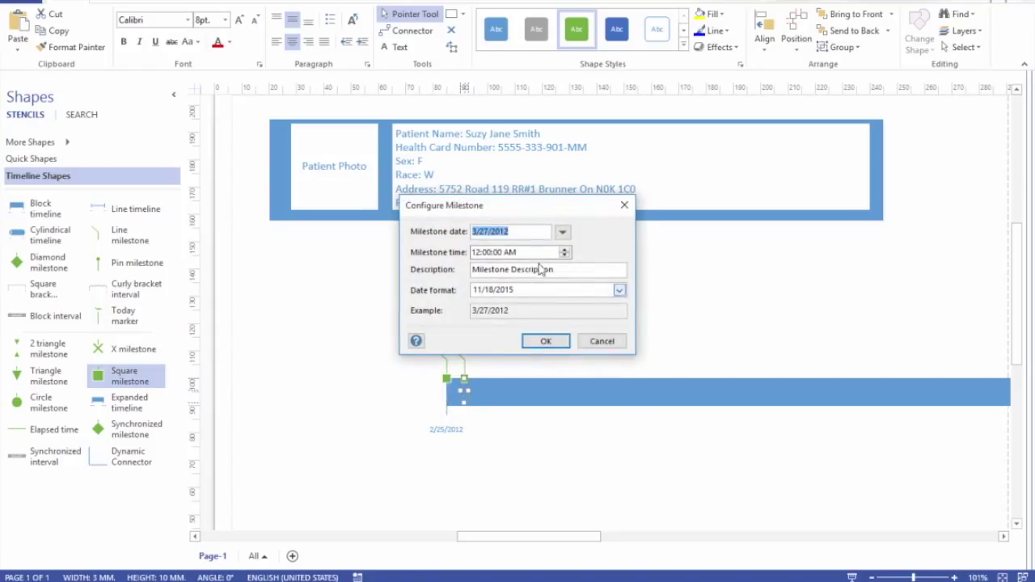
pyautogui.tripleClick(534, 269)
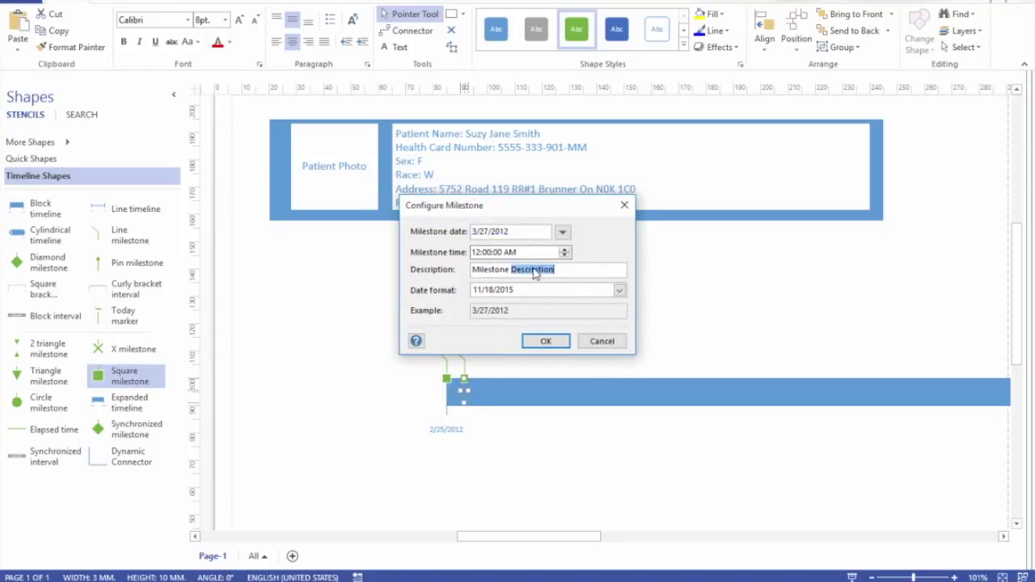
pyautogui.write('follow up')
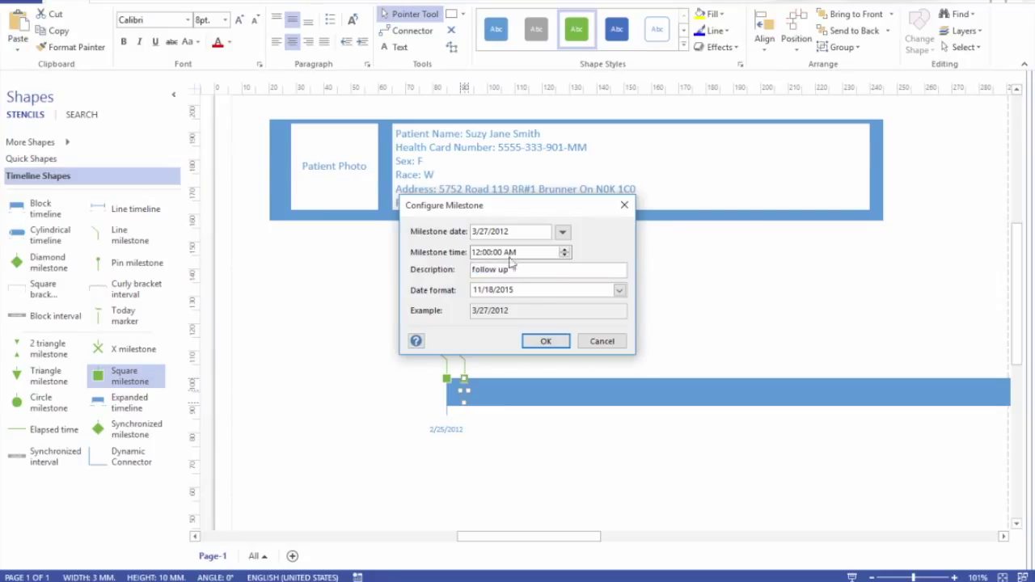
pyautogui.doubleClick(512, 233)
pyautogui.write('03/09/2012')
pyautogui.click(477, 252)
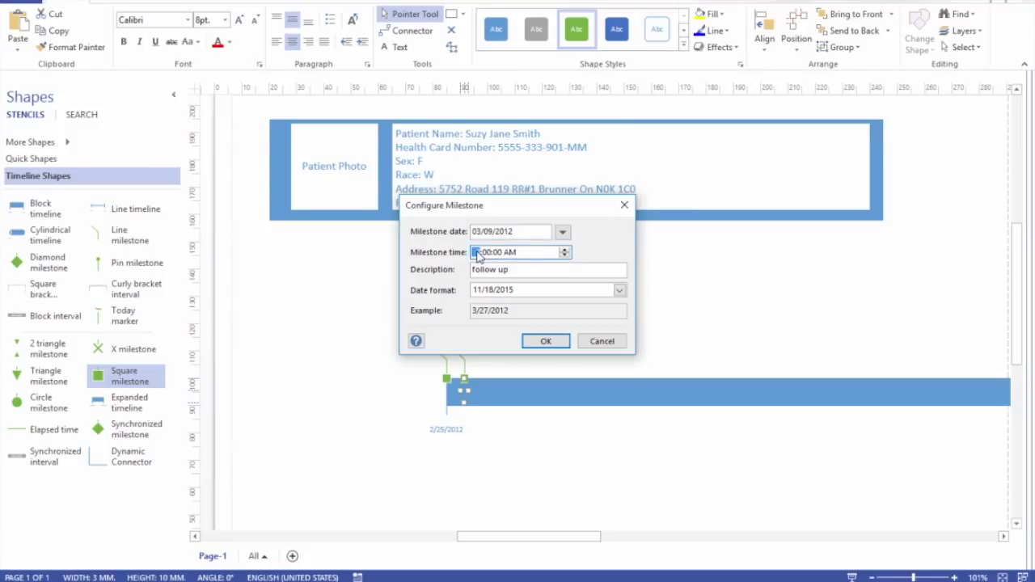
pyautogui.write('9')
pyautogui.click(543, 341)
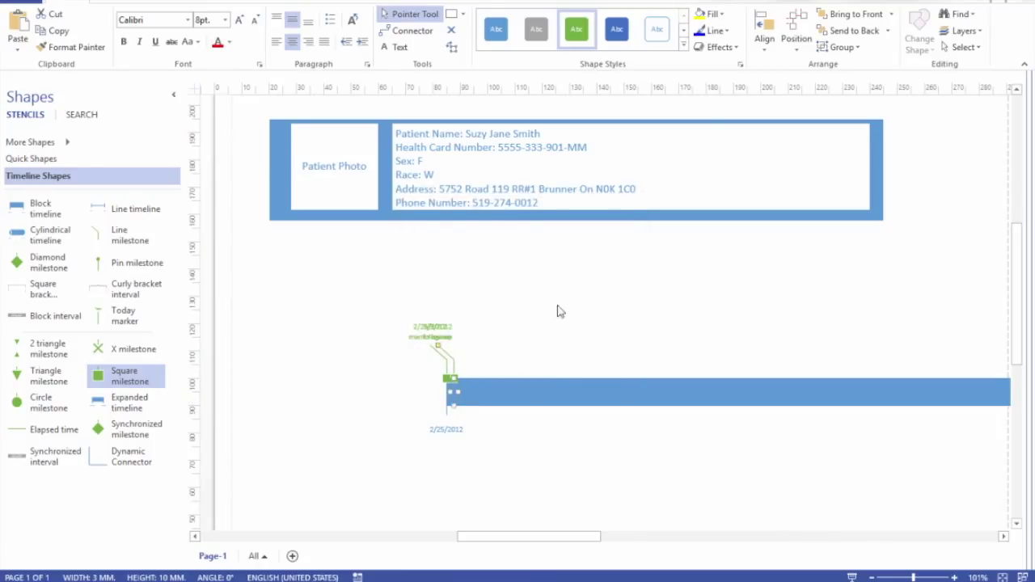
# Flip the 3/9/2012 follow up milestone vertically so its label sits below the timeline bar
pyautogui.click(798, 48)
pyautogui.moveTo(834, 247)
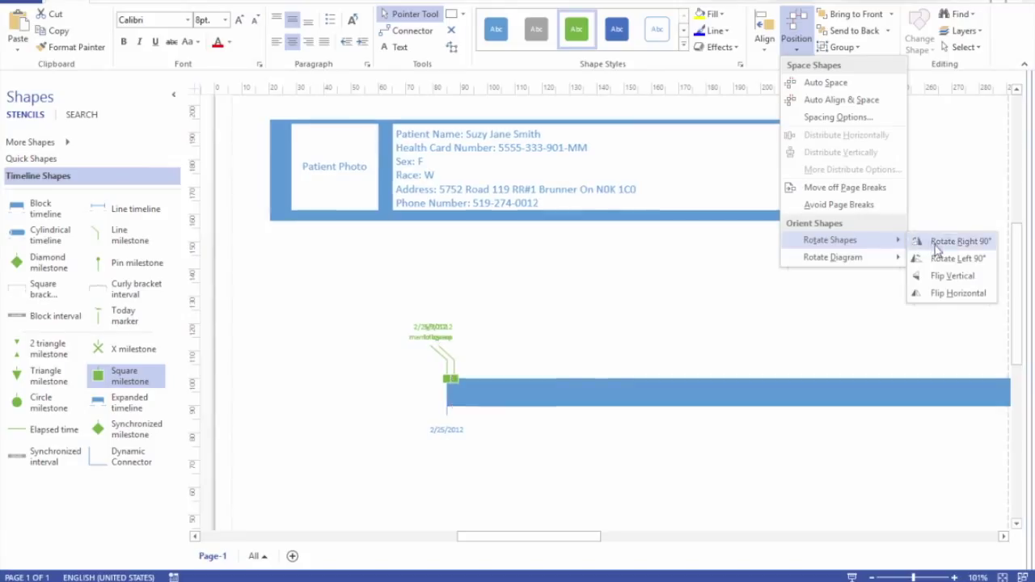
pyautogui.click(945, 278)
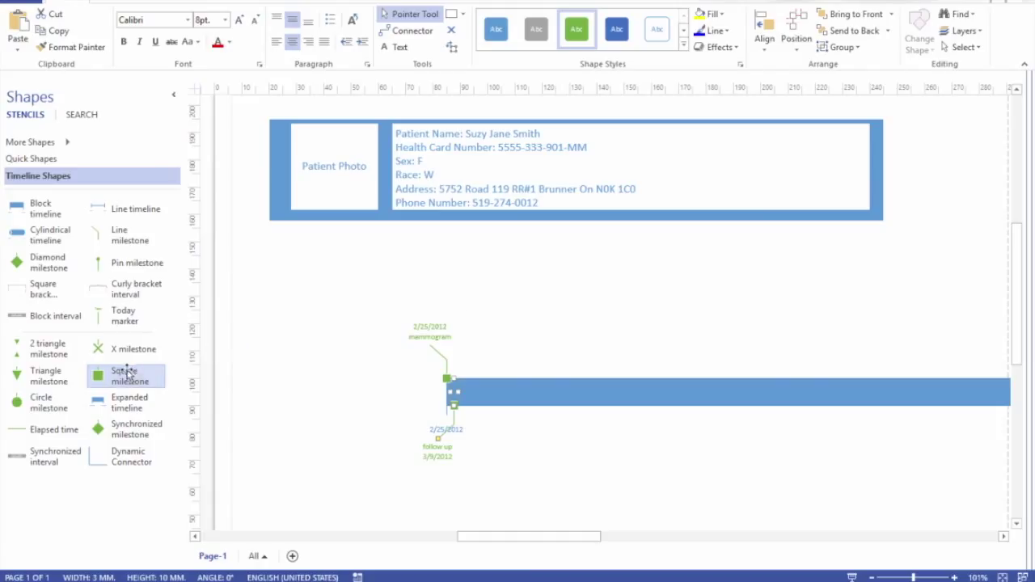
# Add another square milestone to the timeline with the description "MRI"
pyautogui.moveTo(123, 378); pyautogui.dragTo(479, 390)
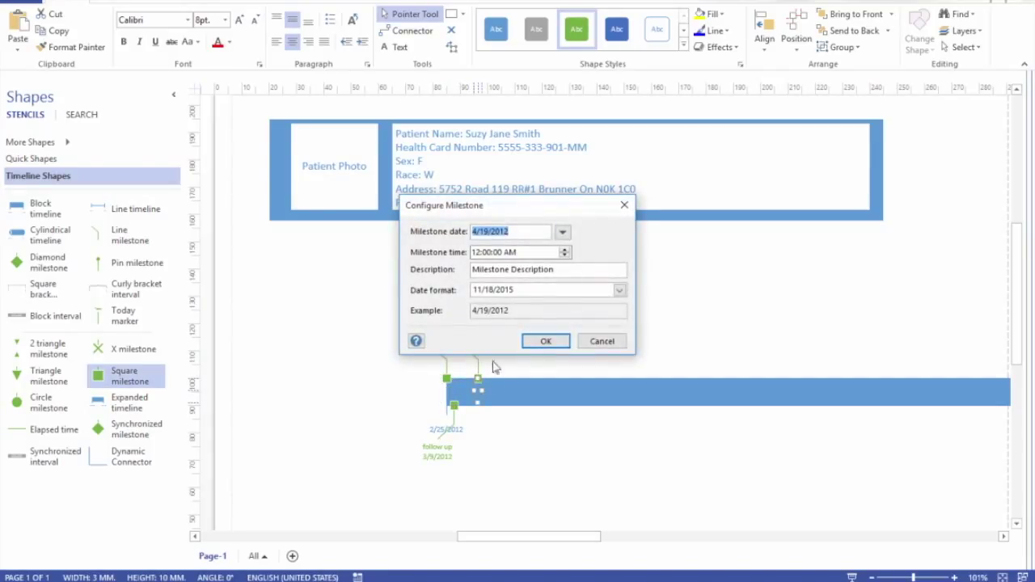
pyautogui.click(566, 271)
pyautogui.doubleClick(567, 271)
pyautogui.click(567, 270)
pyautogui.doubleClick(566, 271)
pyautogui.click(566, 271)
pyautogui.doubleClick(567, 271)
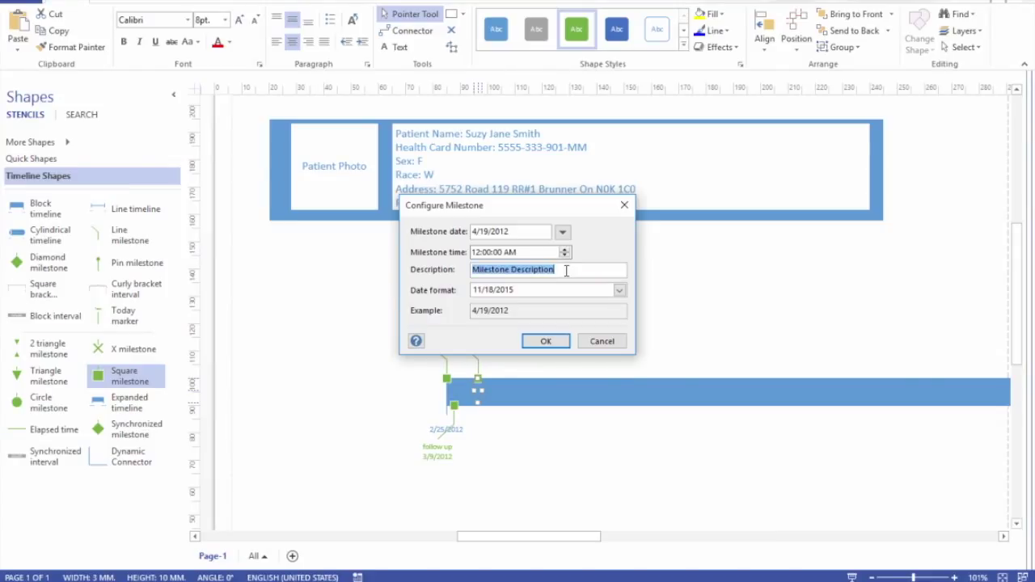
pyautogui.write('MRI')
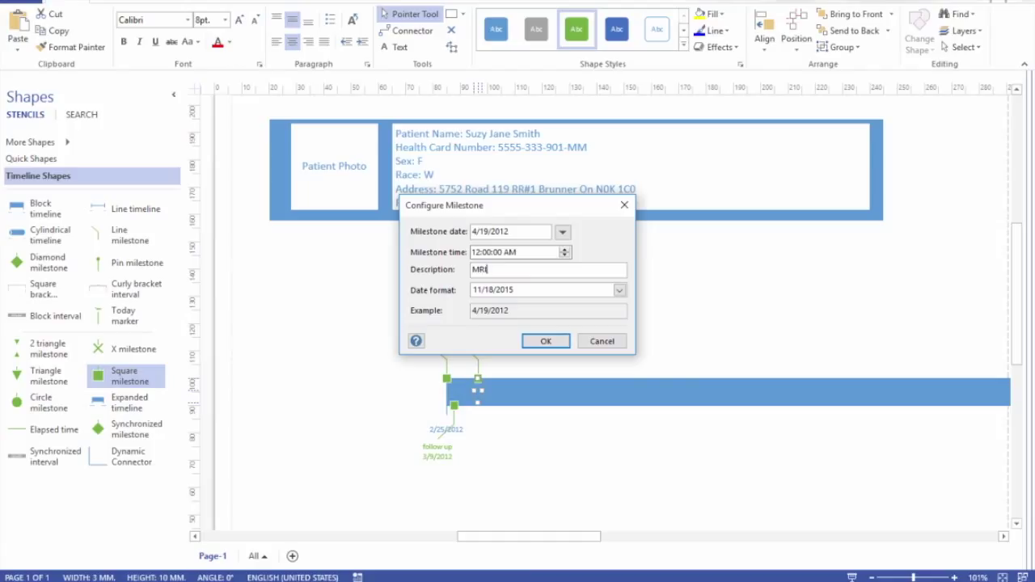
# Set the MRI milestone's date to 3/16/2012 and its time to 10:00:00 AM
pyautogui.click(489, 233)
pyautogui.press('BackSpace')
pyautogui.write('6')
pyautogui.click(476, 233)
pyautogui.press('BackSpace')
pyautogui.write('3')
pyautogui.click(524, 254)
pyautogui.click(476, 254)
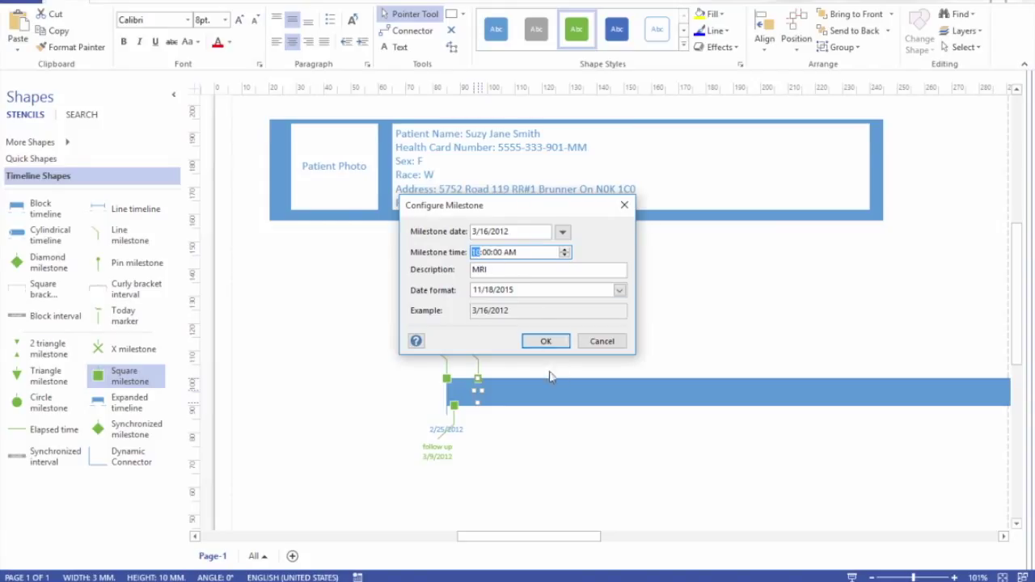
pyautogui.click(546, 341)
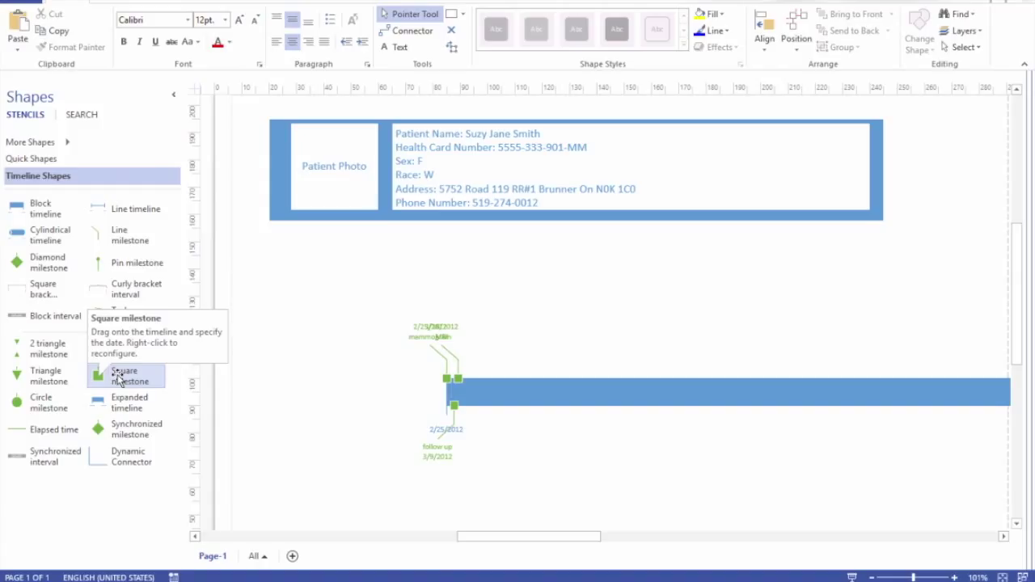
# Add a fourth square milestone after the MRI on the timeline with the description "follow up"
pyautogui.moveTo(119, 379); pyautogui.dragTo(485, 388)
pyautogui.click(551, 271)
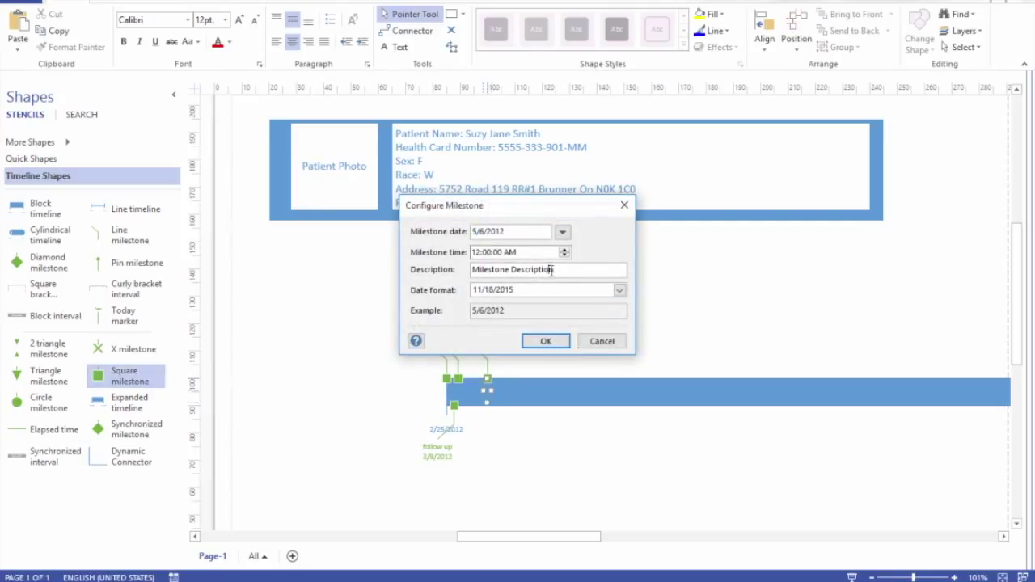
pyautogui.tripleClick(552, 271)
pyautogui.write('follow up')
# Set the new follow up milestone's date to 4/1/2012
pyautogui.tripleClick(480, 231)
pyautogui.click(479, 231)
pyautogui.press('BackSpace')
pyautogui.write('4')
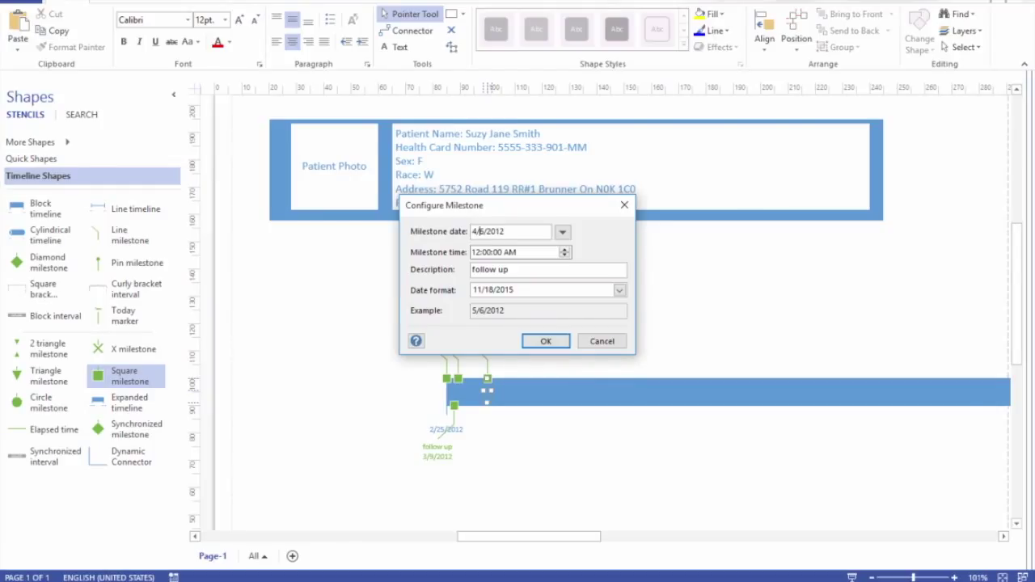
pyautogui.press('Right')
pyautogui.press('Right')
pyautogui.press('BackSpace')
pyautogui.write('1')
# Set the April follow up milestone's time to the 1 PM hour and apply its configuration
pyautogui.click(476, 254)
pyautogui.write('1')
pyautogui.click(513, 254)
pyautogui.write('p')
pyautogui.click(539, 340)
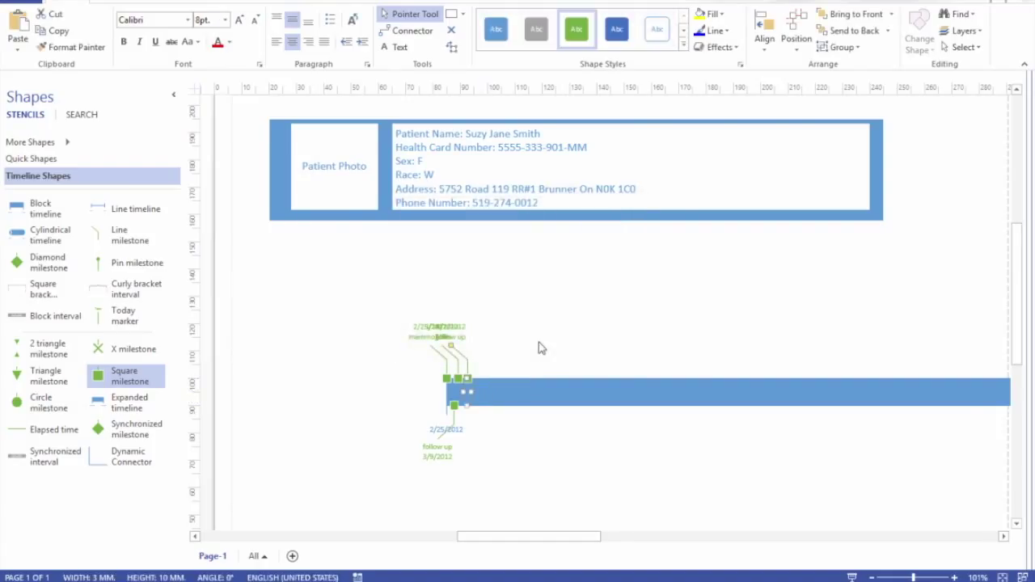
# Flip the April follow up milestone vertically so its label sits below the timeline bar
pyautogui.click(796, 50)
pyautogui.moveTo(849, 242)
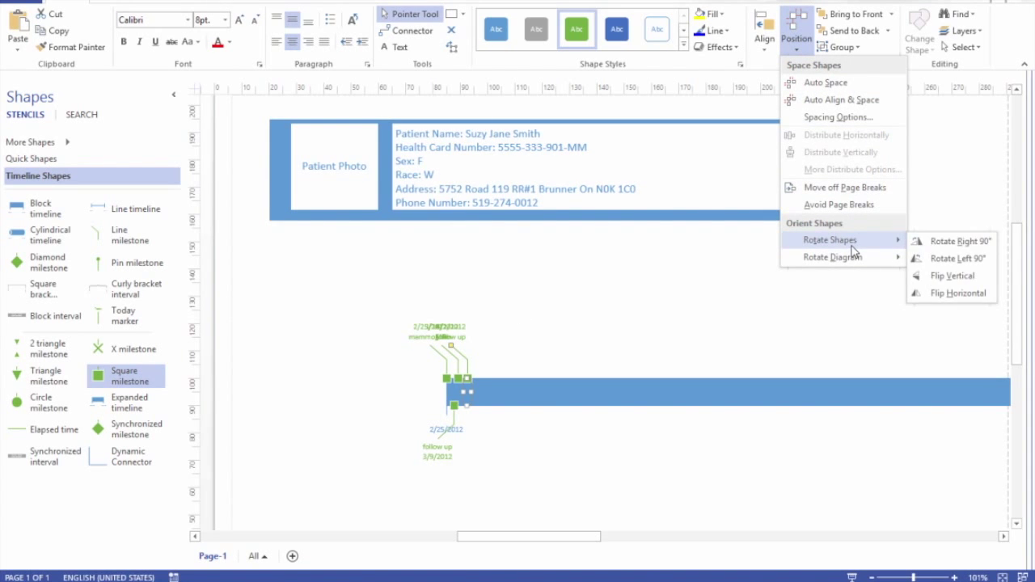
pyautogui.click(953, 278)
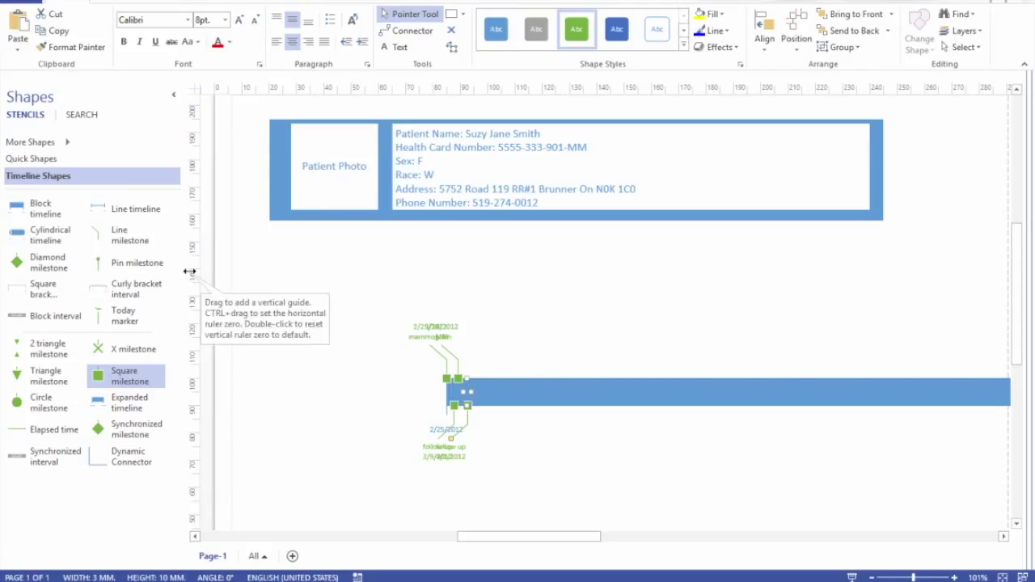
# Add a curly bracket interval above the timeline's start, beginning on 02/25/2012 at 12:00:00 PM
pyautogui.click(127, 291)
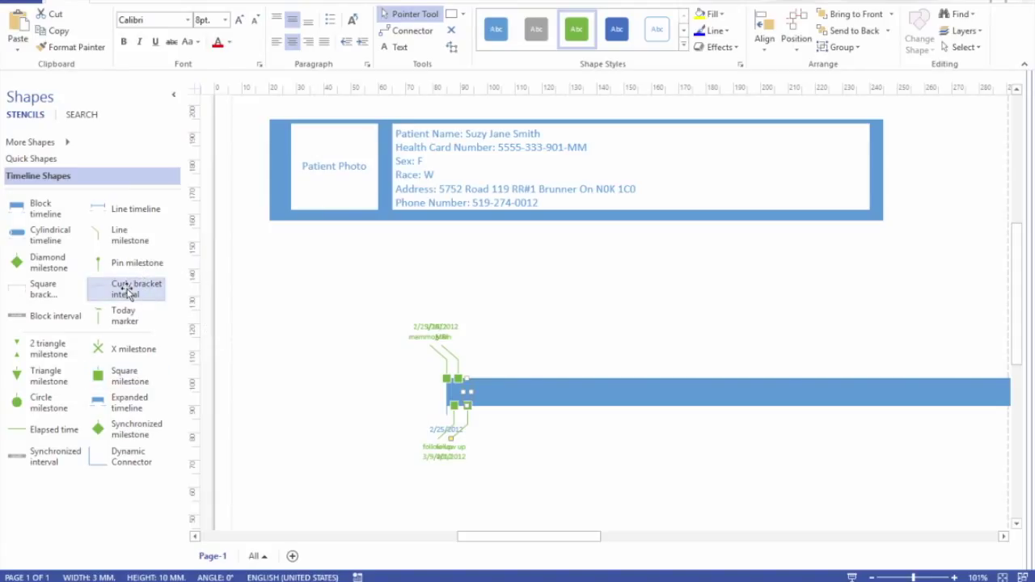
pyautogui.moveTo(127, 291); pyautogui.dragTo(450, 327)
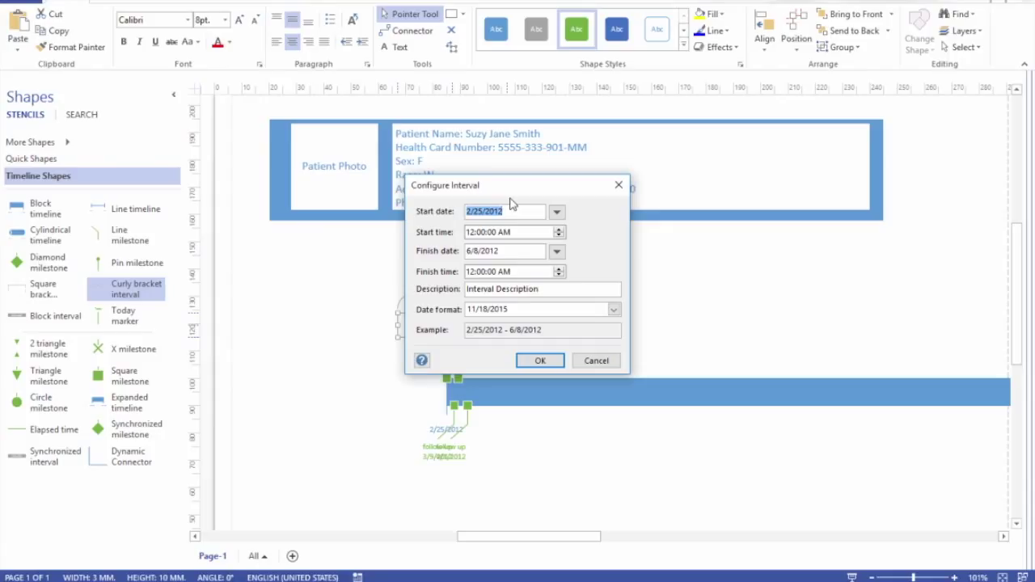
pyautogui.write('02/25/2012')
pyautogui.click(505, 232)
pyautogui.press('Up')
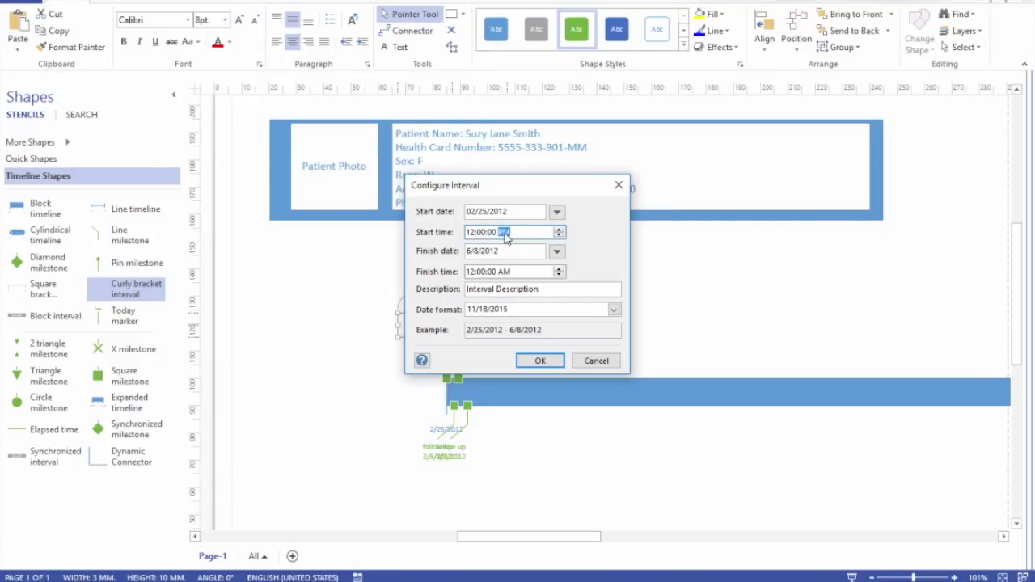
# Set the interval's finish date to 04/1/2012 and its finish time to 1:30:00 PM
pyautogui.click(469, 251)
pyautogui.press('BackSpace')
pyautogui.write('04')
pyautogui.press('Right')
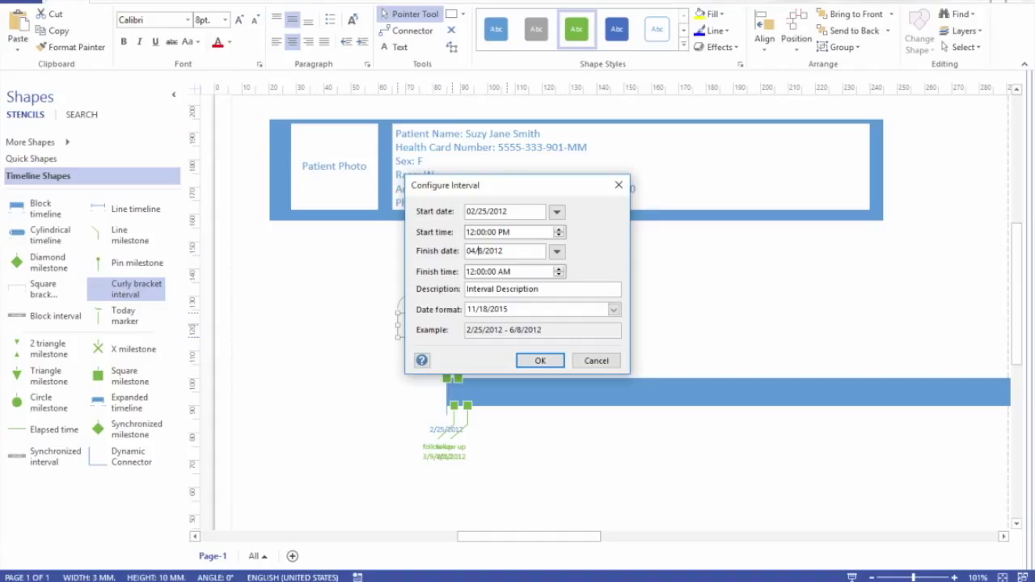
pyautogui.press('BackSpace')
pyautogui.write('1')
pyautogui.click(470, 274)
pyautogui.write('1:30')
pyautogui.click(505, 273)
pyautogui.write('p')
# Describe the interval as "Diagnoses Stage" and apply its configuration
pyautogui.click(555, 290)
pyautogui.hotkey('ctrl', 'a')
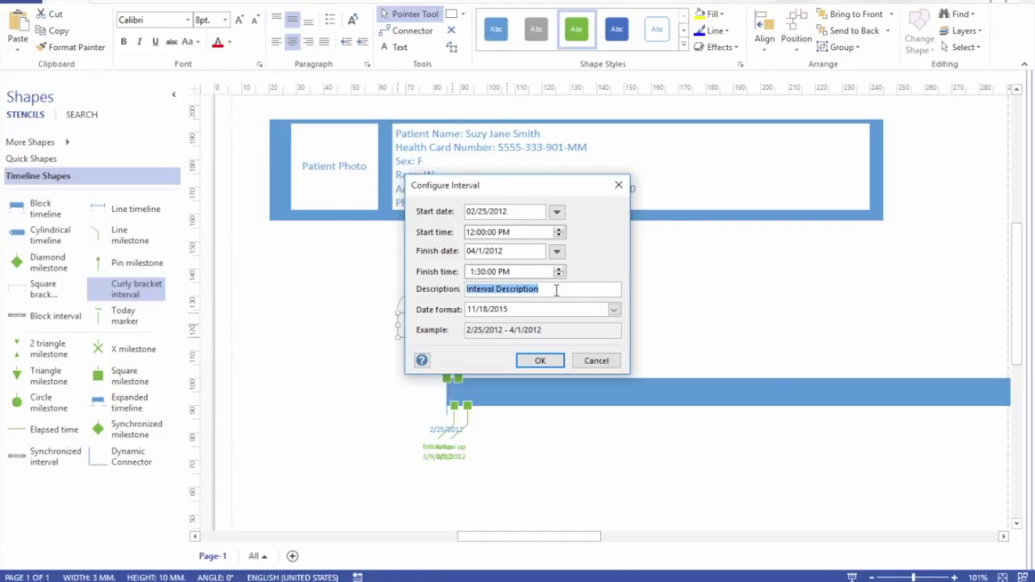
pyautogui.write('Dia')
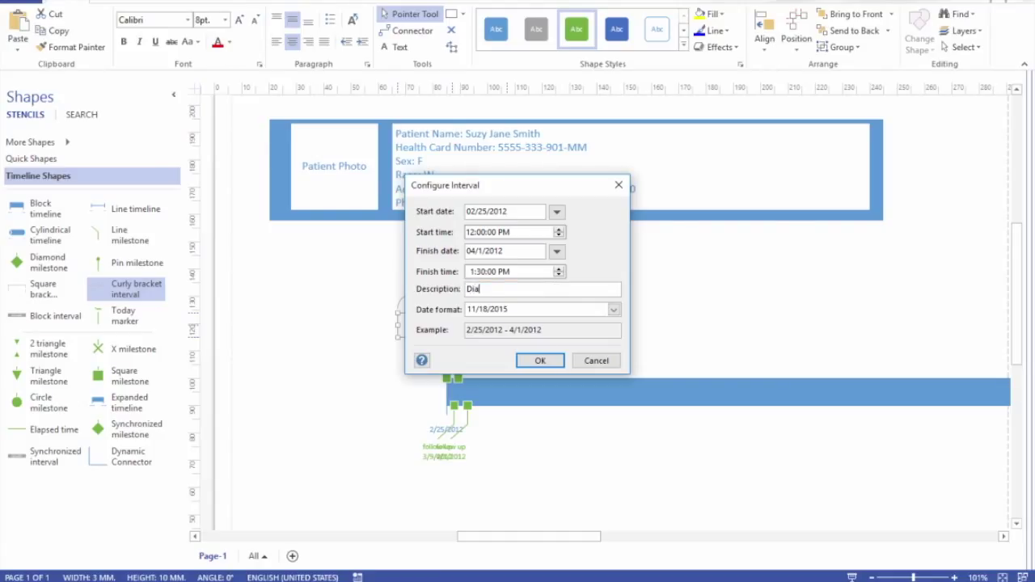
pyautogui.write('gnoses Stage')
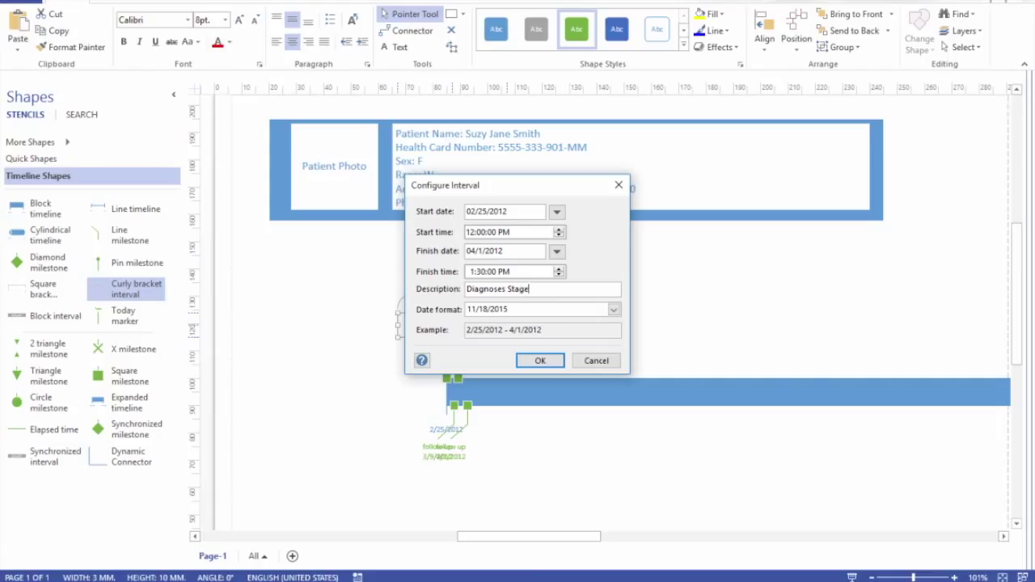
pyautogui.click(539, 361)
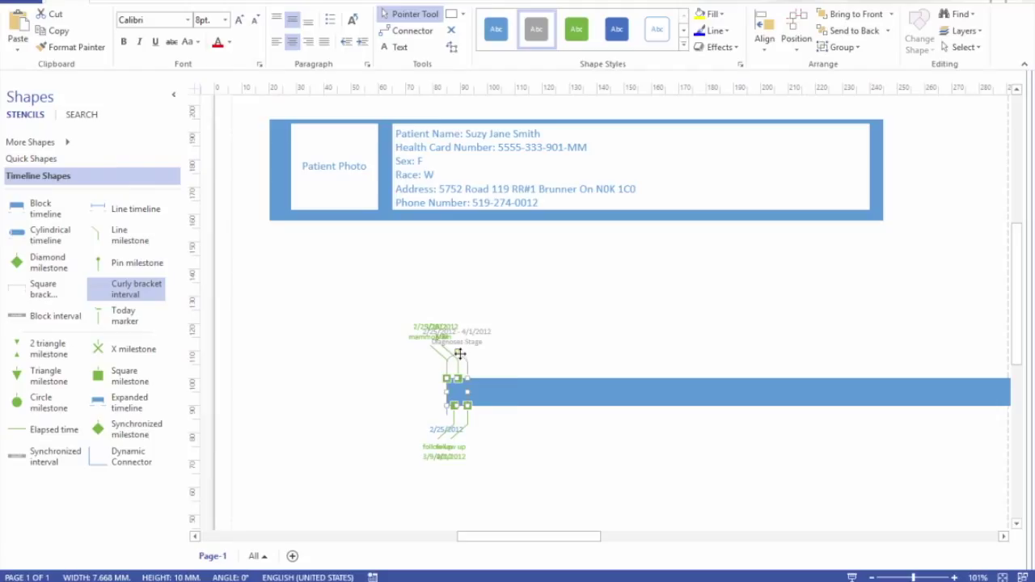
# Try to move the Diagnoses Stage bracket up, clear of the milestone labels
pyautogui.moveTo(459, 354); pyautogui.dragTo(462, 266)
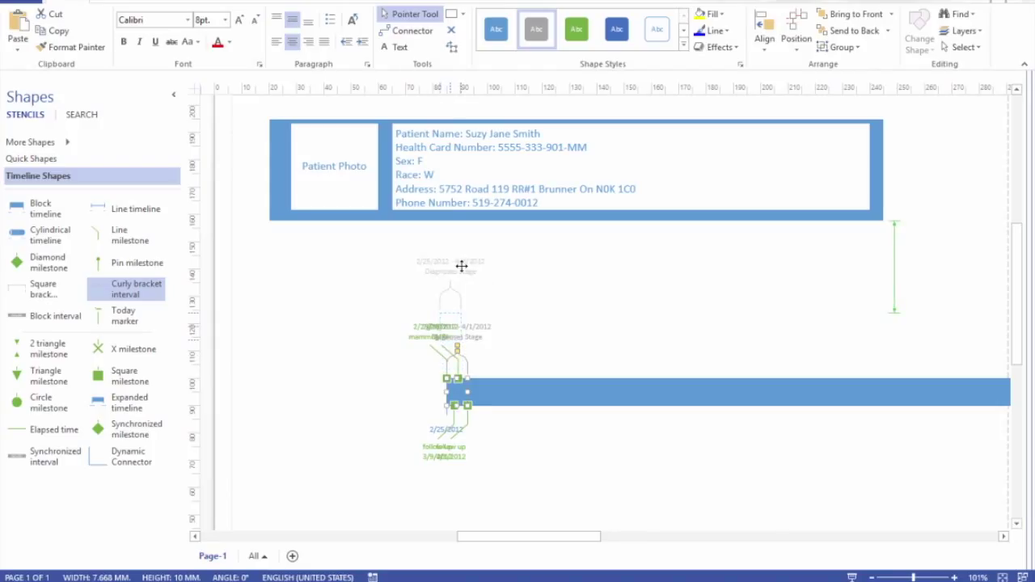
pyautogui.moveTo(462, 266); pyautogui.dragTo(462, 271)
pyautogui.moveTo(457, 354); pyautogui.dragTo(458, 273)
pyautogui.click(478, 320)
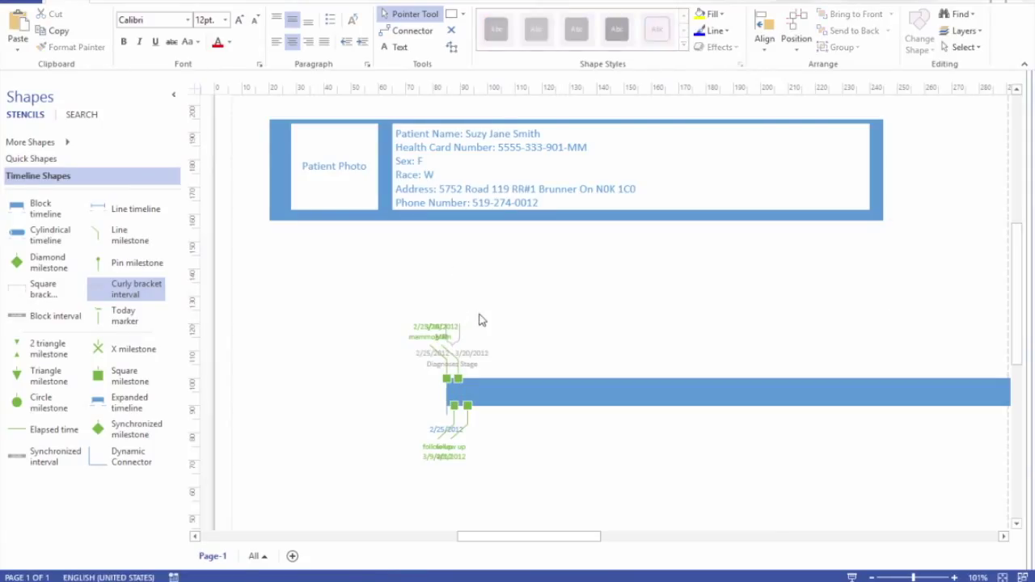
# Flip the Diagnoses Stage bracket vertically
pyautogui.click(458, 342)
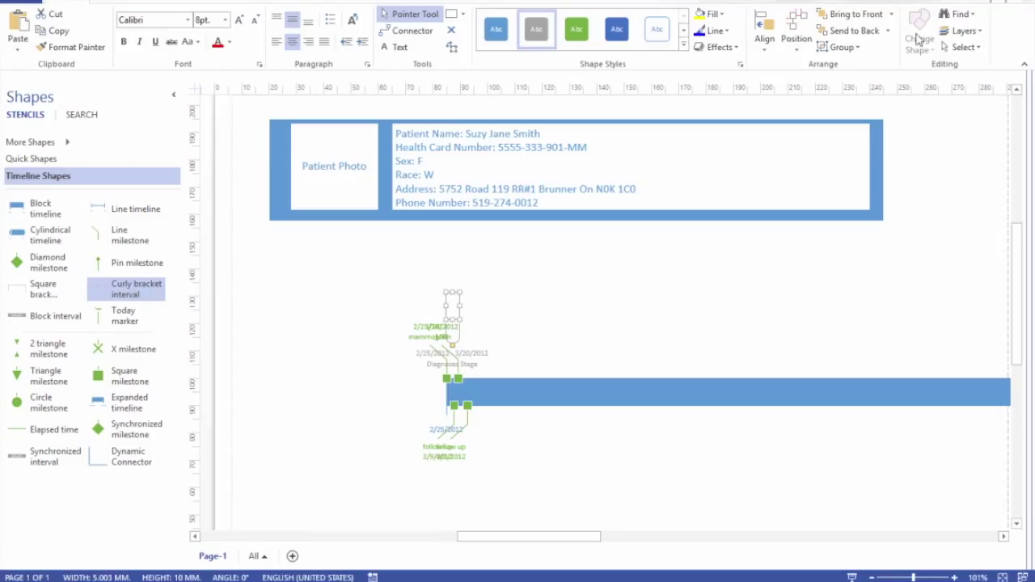
pyautogui.click(797, 32)
pyautogui.moveTo(872, 252)
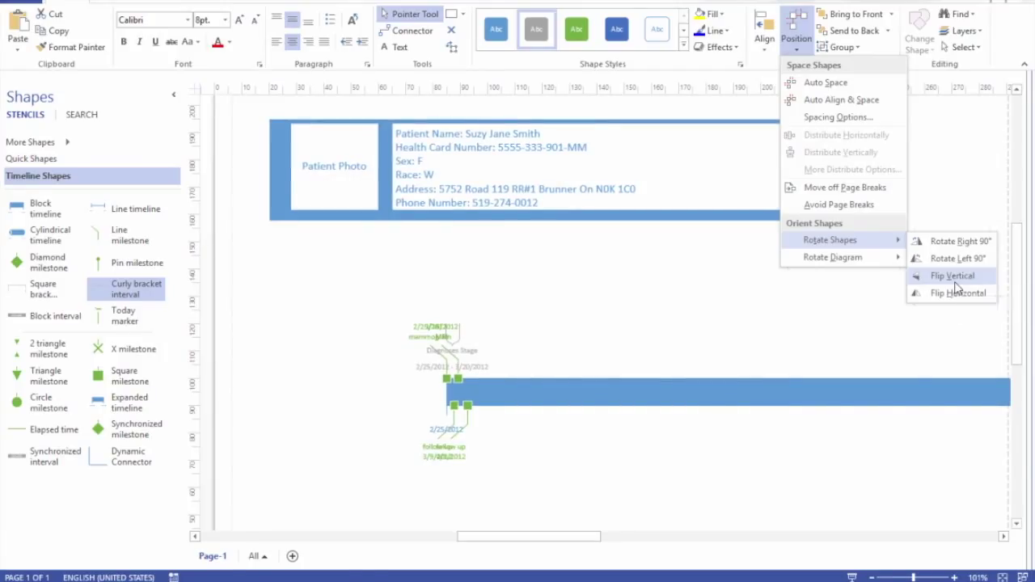
pyautogui.click(954, 277)
pyautogui.click(670, 306)
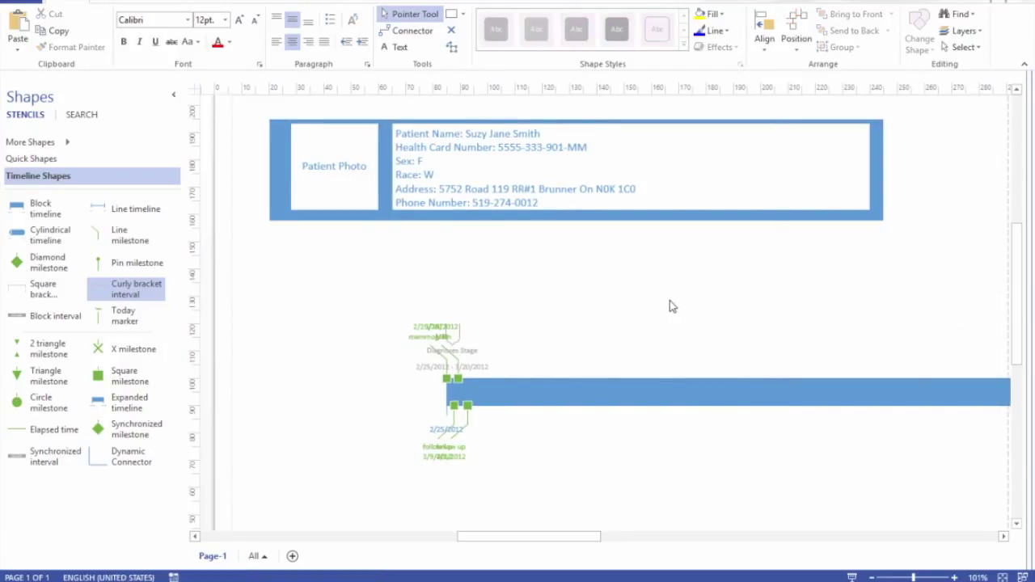
# Move the Diagnoses Stage bracket and its label up above the milestone labels, and save the drawing
pyautogui.moveTo(458, 343); pyautogui.dragTo(453, 296)
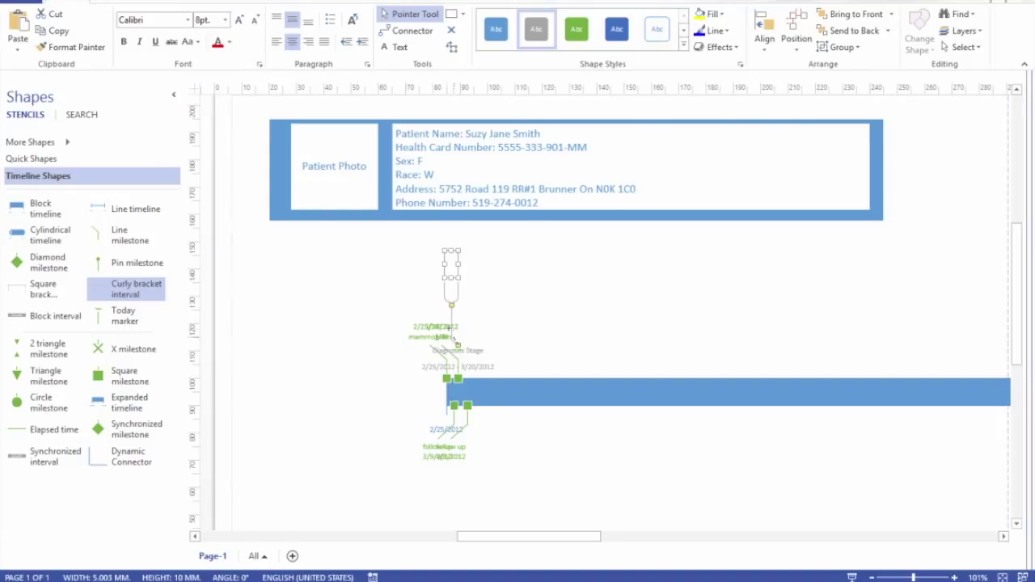
pyautogui.moveTo(457, 344); pyautogui.dragTo(458, 305)
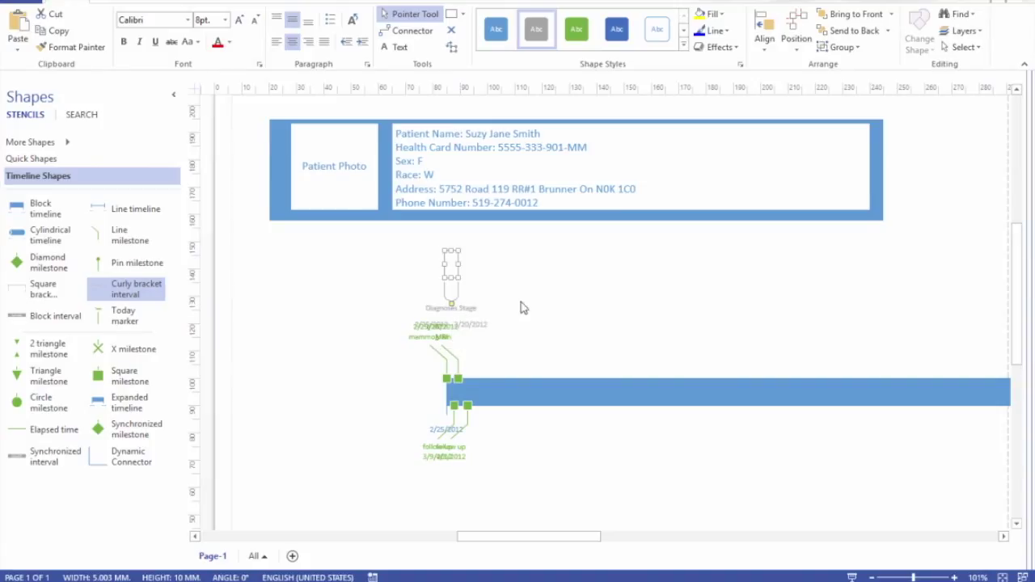
pyautogui.moveTo(458, 289); pyautogui.dragTo(455, 262)
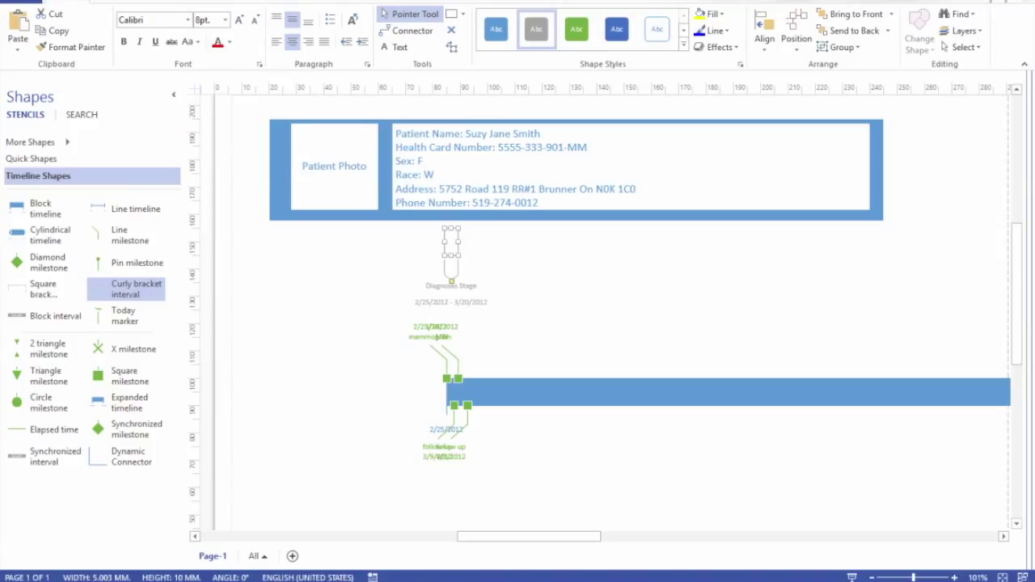
pyautogui.hotkey('ctrl', 's')
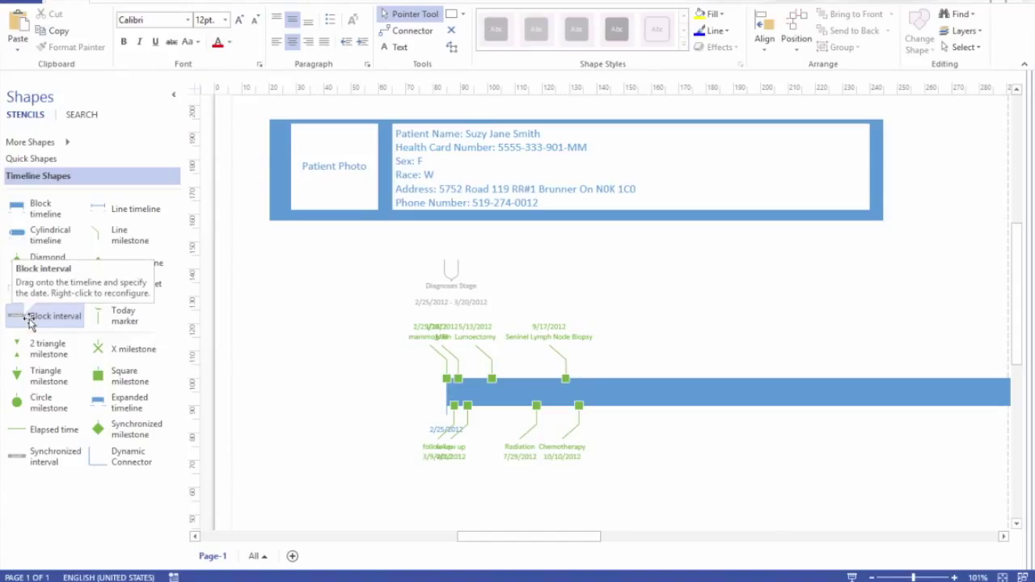
# Add a block interval below the Radiation milestone, starting on 7/29/2012 and finishing on 8/29/2012
pyautogui.moveTo(29, 321); pyautogui.dragTo(522, 483)
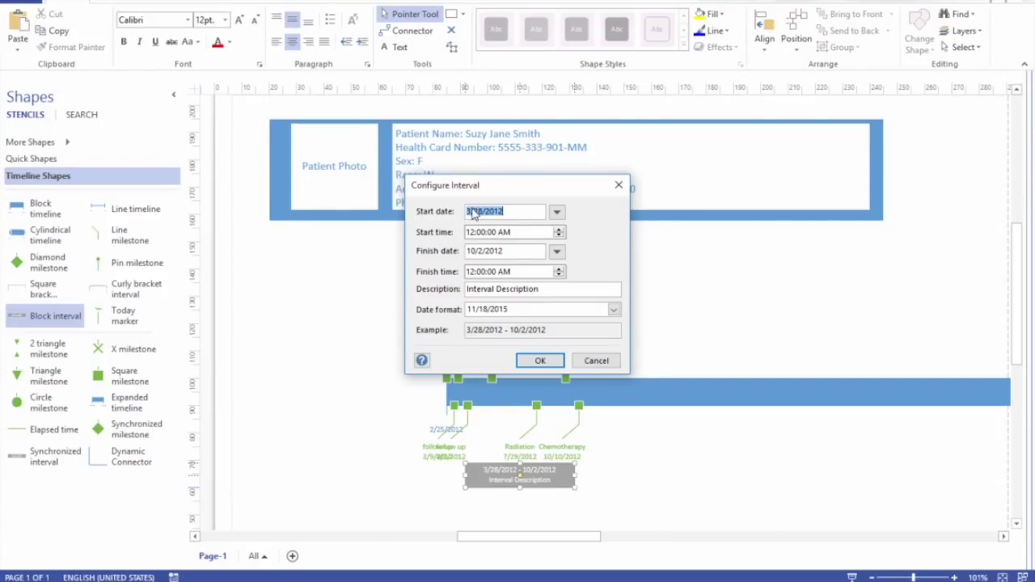
pyautogui.write('7/29/2012')
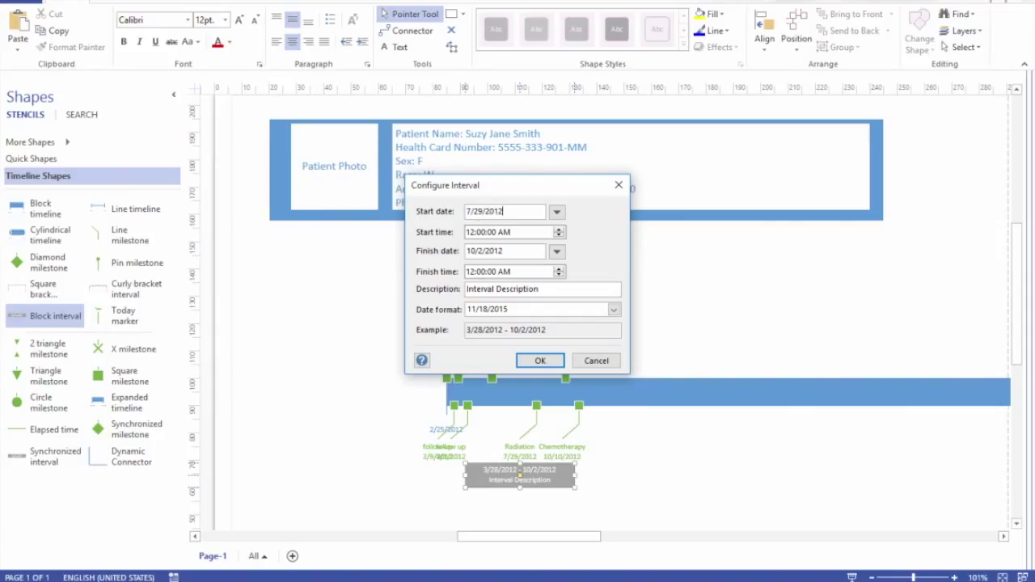
pyautogui.doubleClick(481, 253)
pyautogui.write('8/29/2012')
# Describe the block interval as "Radiation Treatments" and apply its configuration
pyautogui.tripleClick(529, 289)
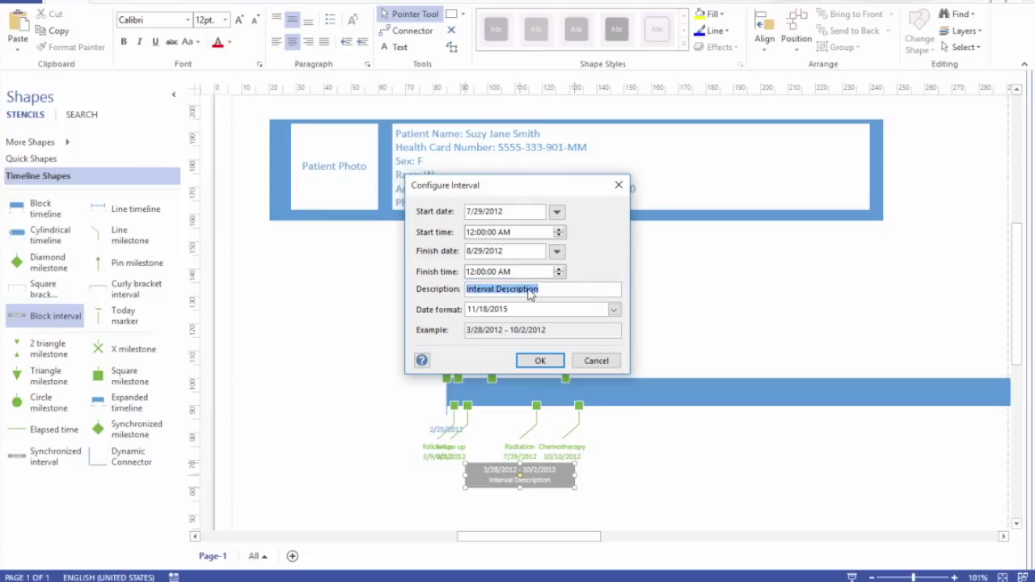
pyautogui.write('Radit')
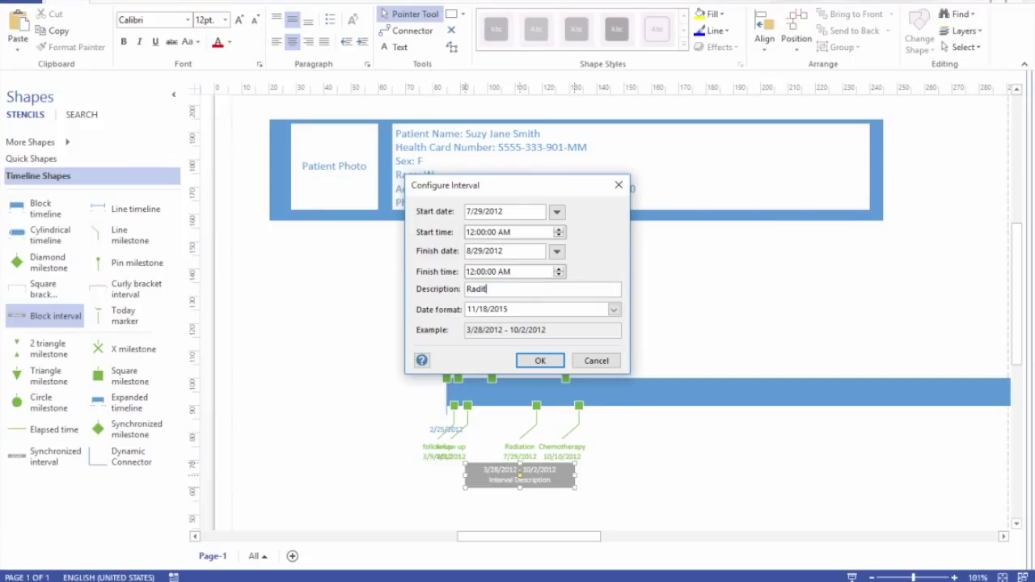
pyautogui.press('BackSpace')
pyautogui.write('ation ')
pyautogui.write('Tra')
pyautogui.write('eatments')
pyautogui.click(545, 361)
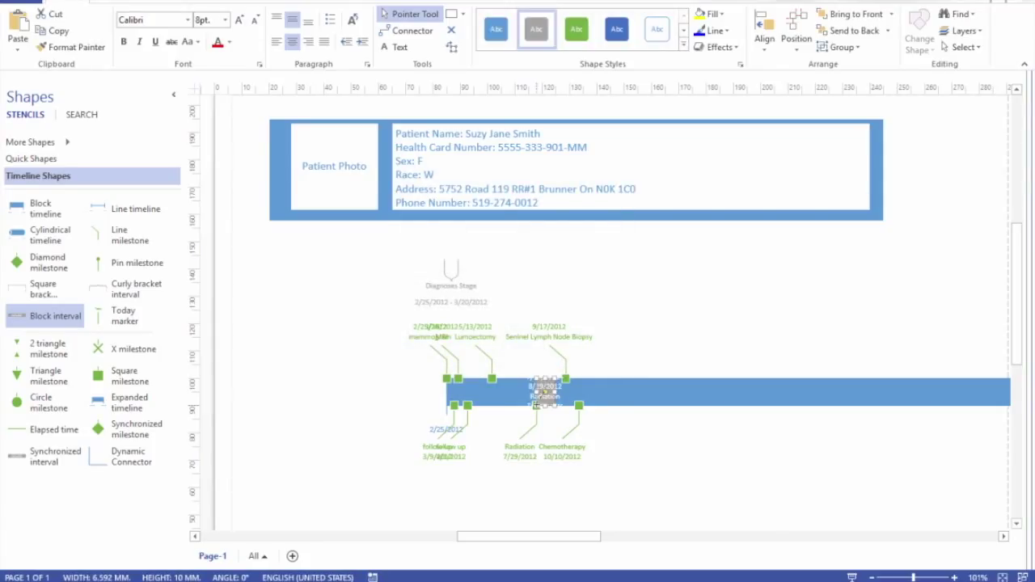
# Shift the Radiation Treatments label below its block and move the interval under the Radiation milestone's date
pyautogui.click(535, 411)
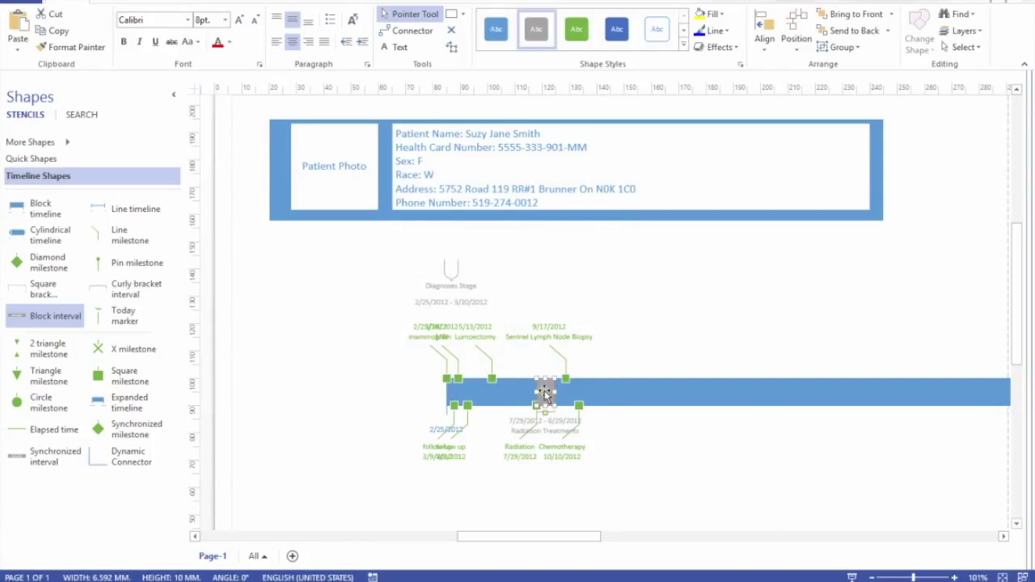
pyautogui.moveTo(545, 392); pyautogui.dragTo(513, 478)
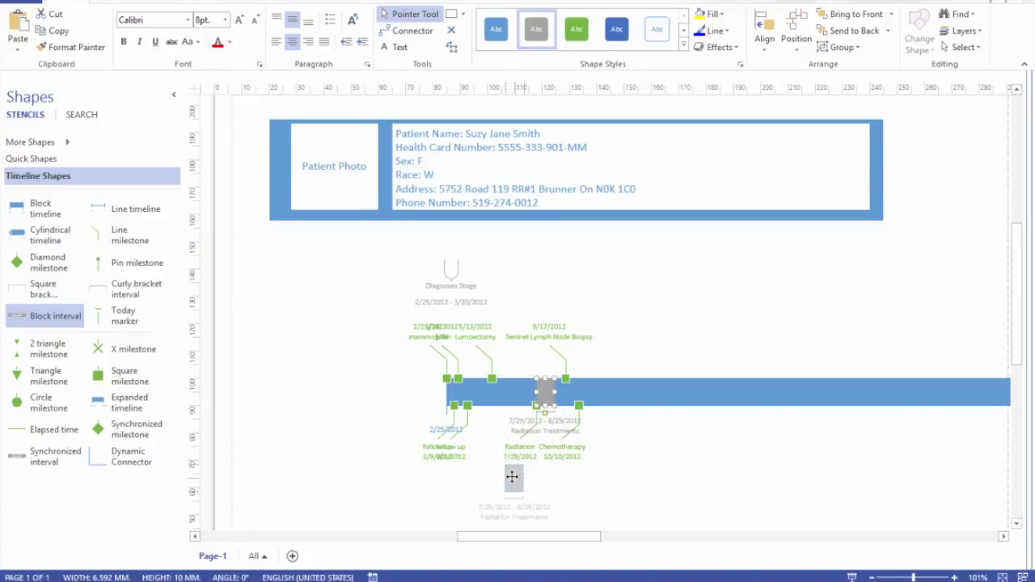
pyautogui.moveTo(513, 478); pyautogui.dragTo(513, 478)
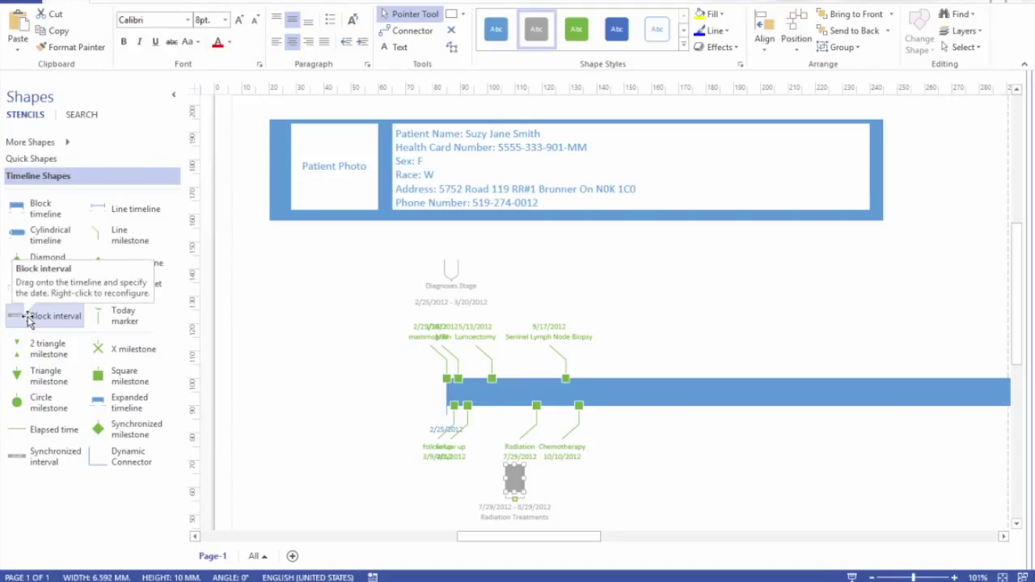
# Add a second block interval below the Chemotherapy milestone, starting on 10/10/2012 and finishing on 11/24/2012
pyautogui.moveTo(28, 320); pyautogui.dragTo(591, 490)
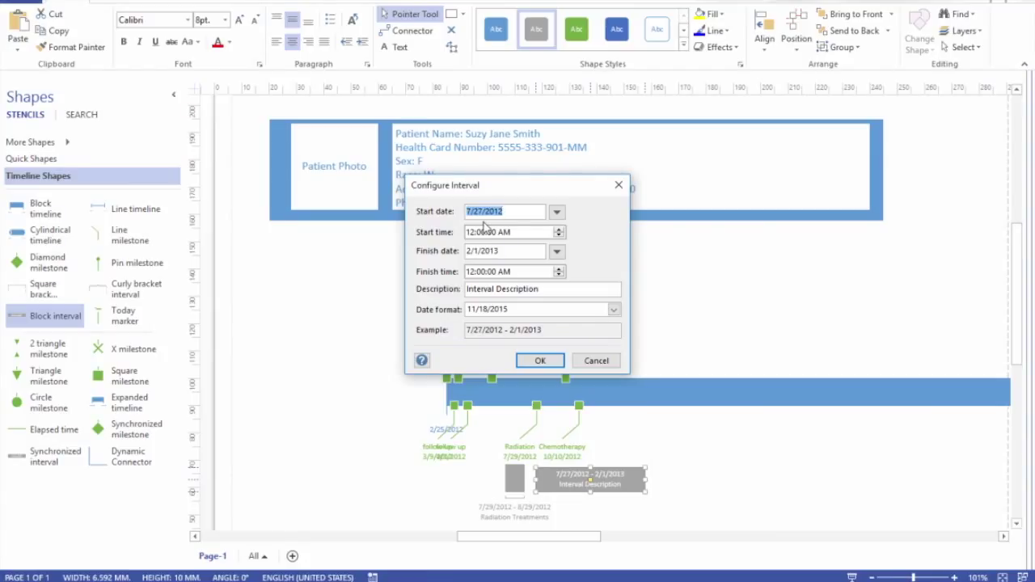
pyautogui.write('10/10/2012')
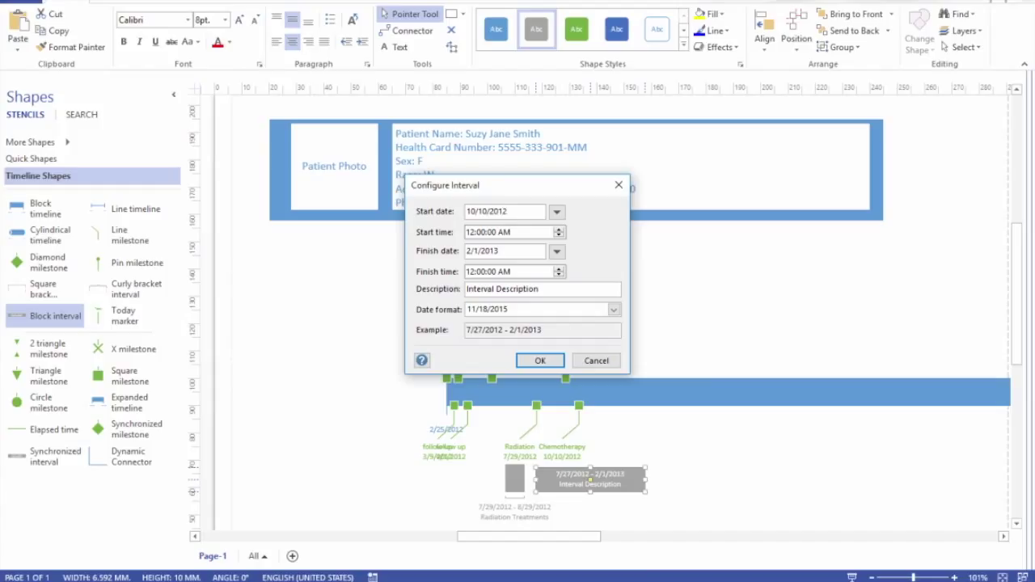
pyautogui.doubleClick(475, 252)
pyautogui.write('11/24/2012')
# Describe the second interval as "Chemotherapy Treatments", apply it, and move its block under the Chemotherapy milestone's date
pyautogui.doubleClick(501, 292)
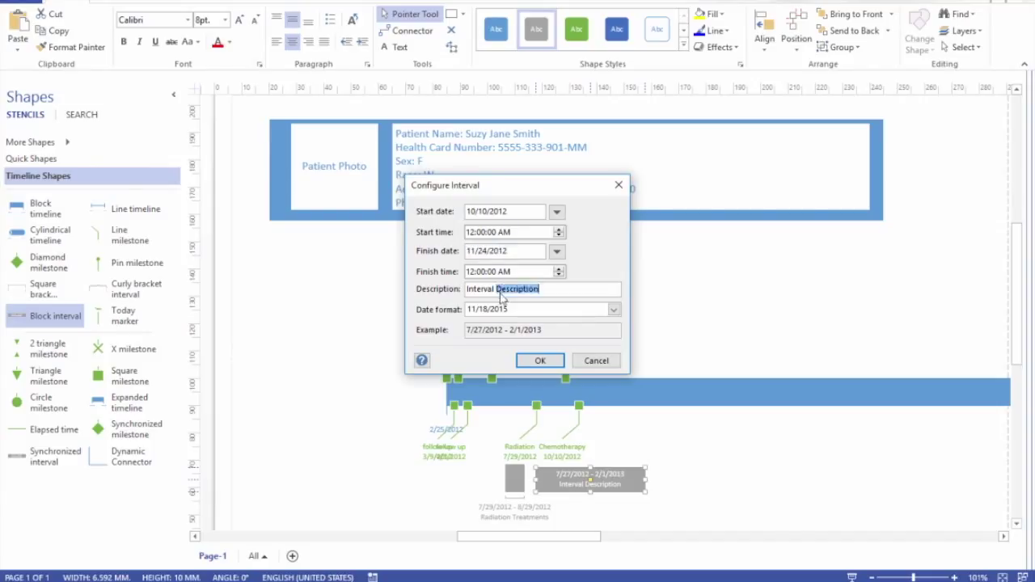
pyautogui.tripleClick(501, 291)
pyautogui.write('Chemotherapy Treatments')
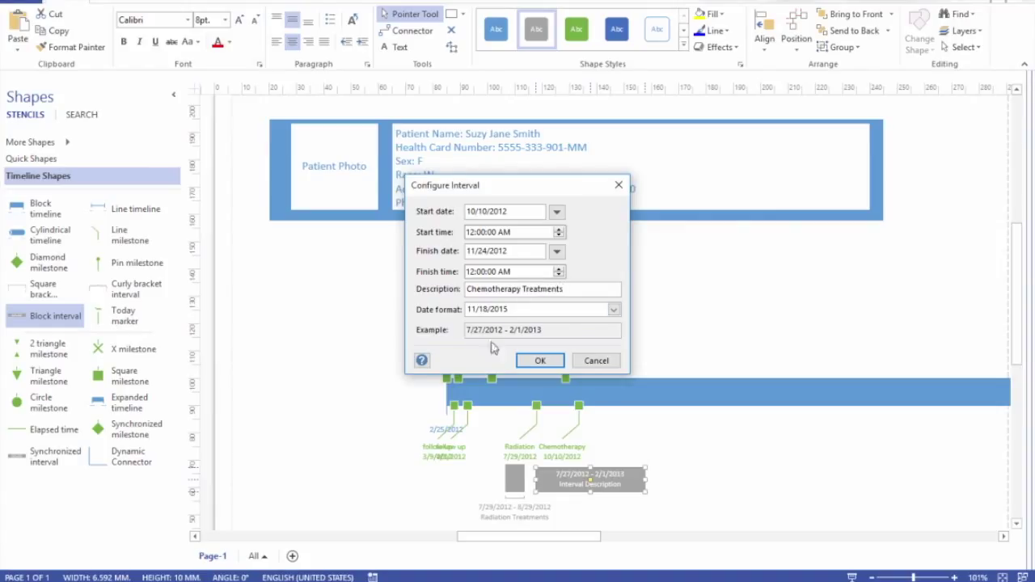
pyautogui.click(537, 361)
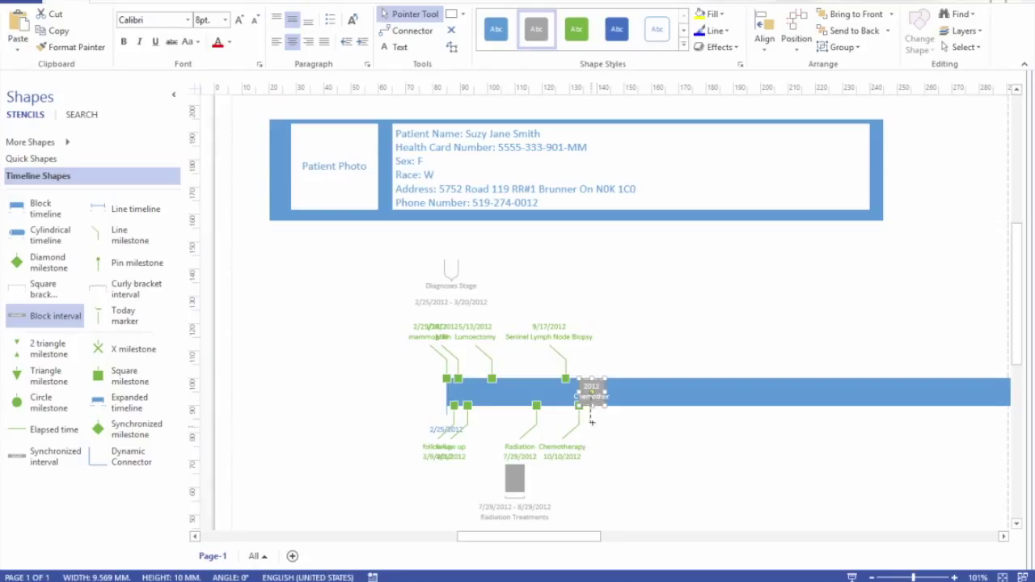
pyautogui.moveTo(590, 391); pyautogui.dragTo(563, 478)
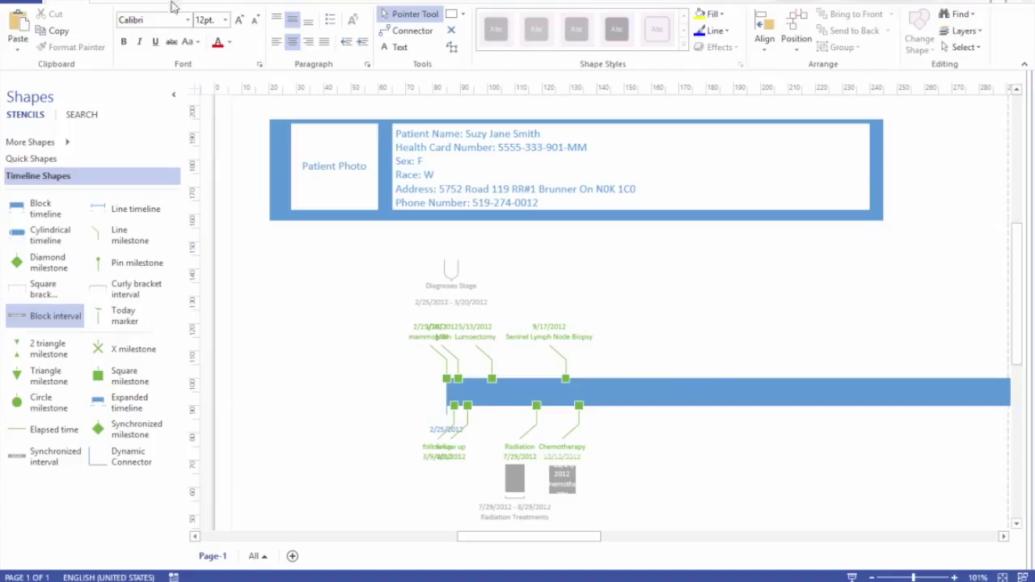
# Insert a thought-bubble callout and place it above the 9/17/2012 lymph node biopsy milestone
pyautogui.click(109, 2)
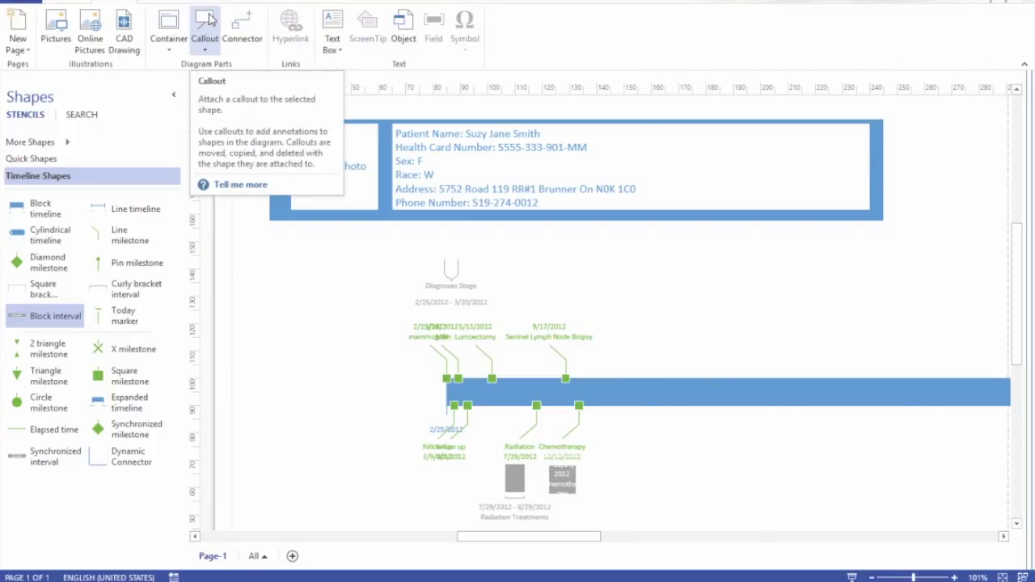
pyautogui.click(207, 55)
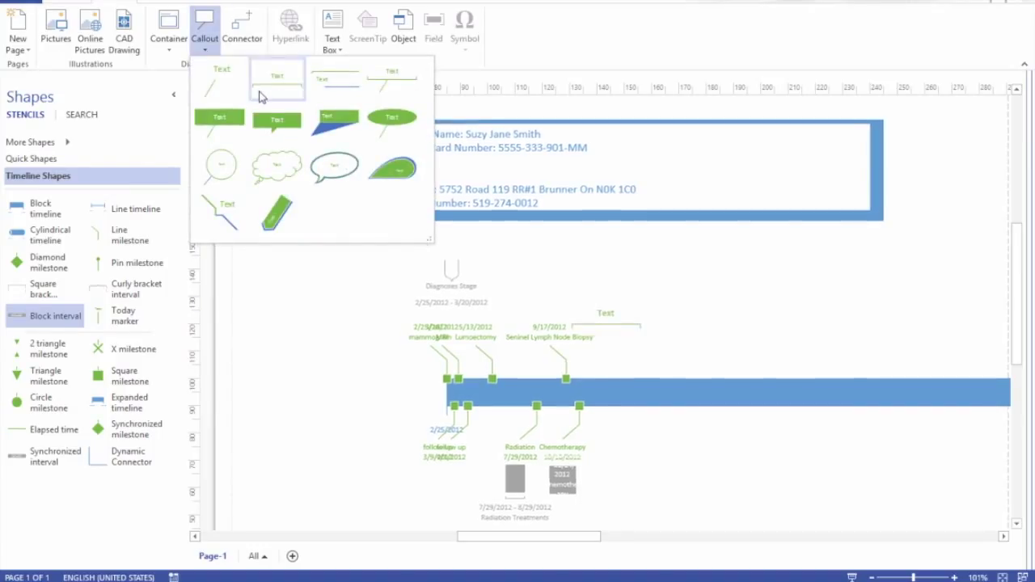
pyautogui.click(275, 178)
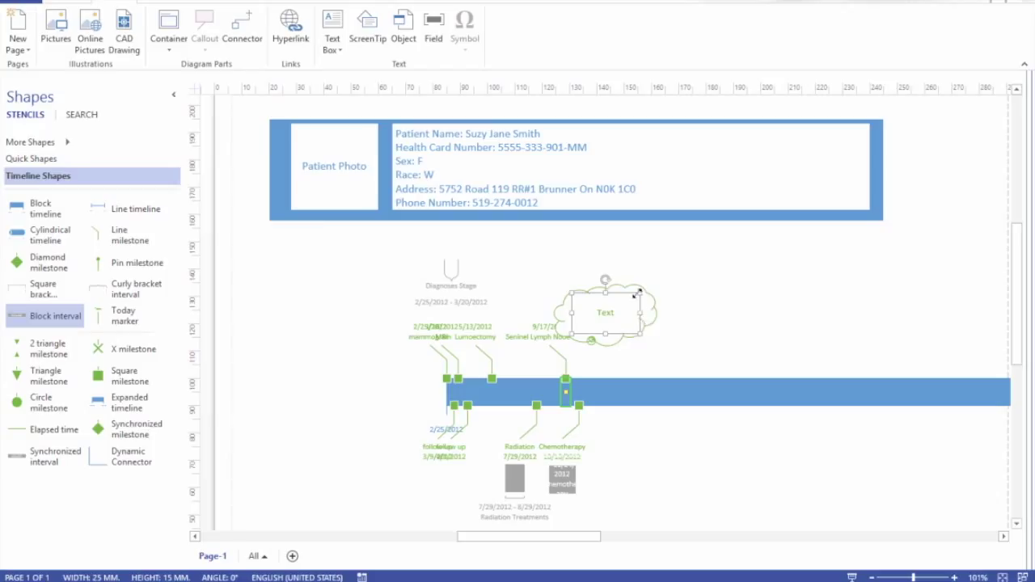
pyautogui.moveTo(617, 284); pyautogui.dragTo(590, 269)
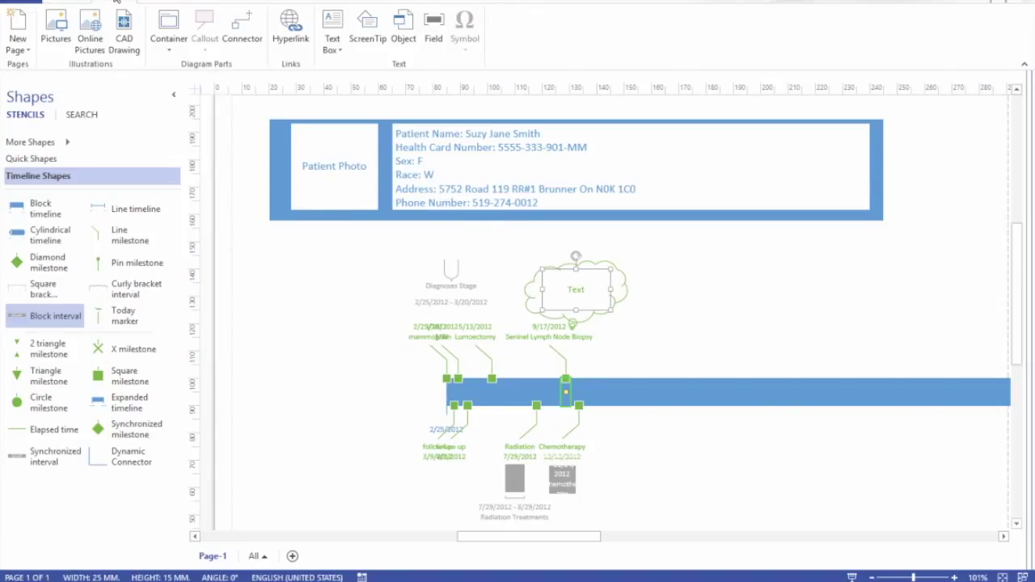
# Enclose the thought-bubble callout in a container with a curved blue frame and move it right, clear of the milestones
pyautogui.click(170, 52)
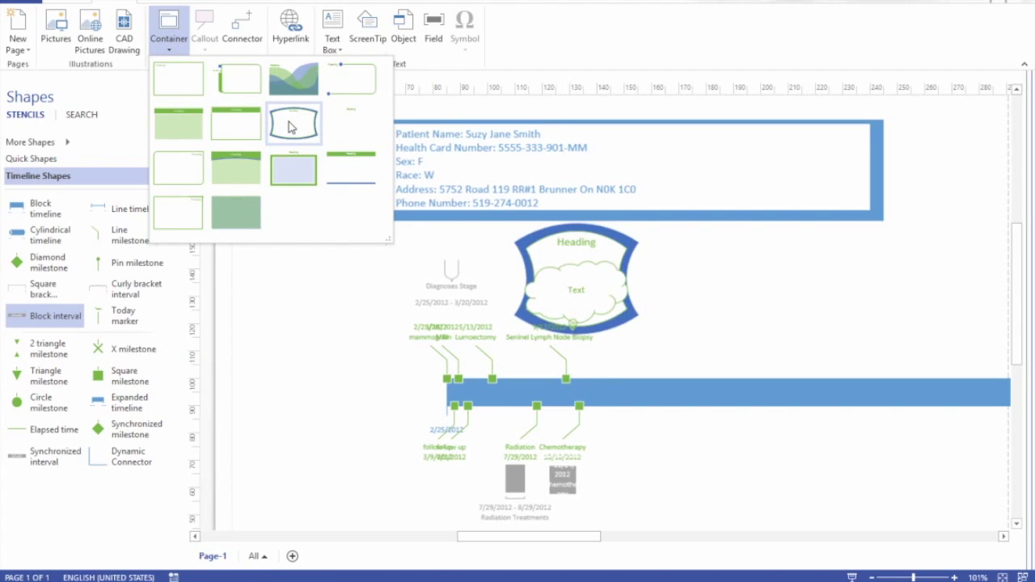
pyautogui.click(291, 126)
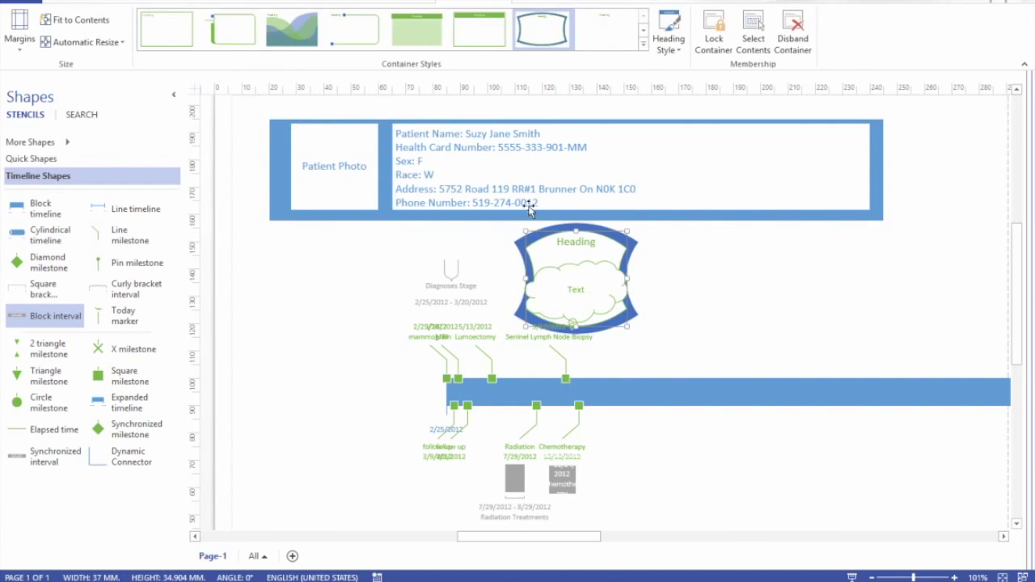
pyautogui.moveTo(601, 246); pyautogui.dragTo(714, 242)
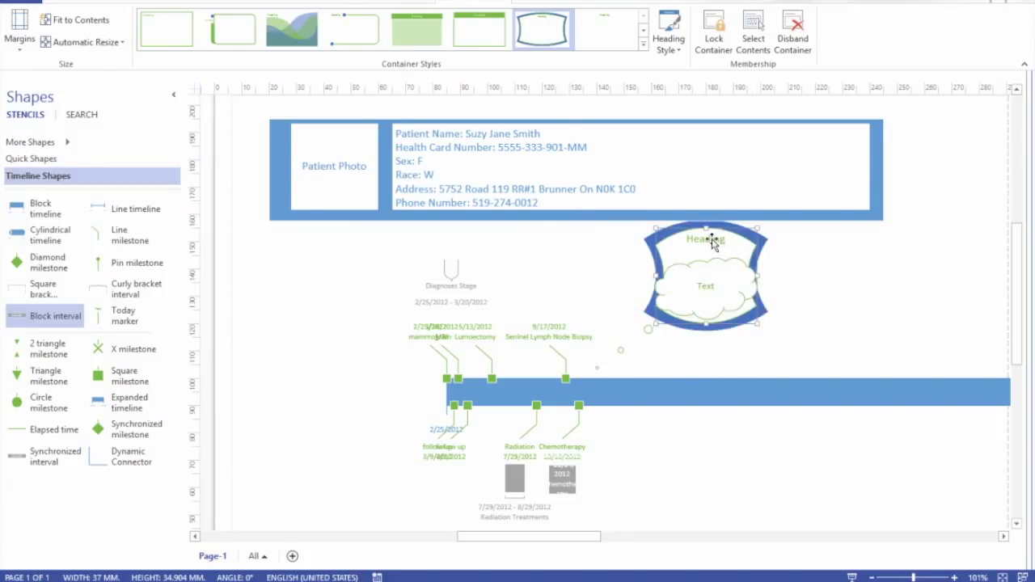
# Change the container's heading to "reminders"
pyautogui.click(713, 241)
pyautogui.doubleClick(713, 243)
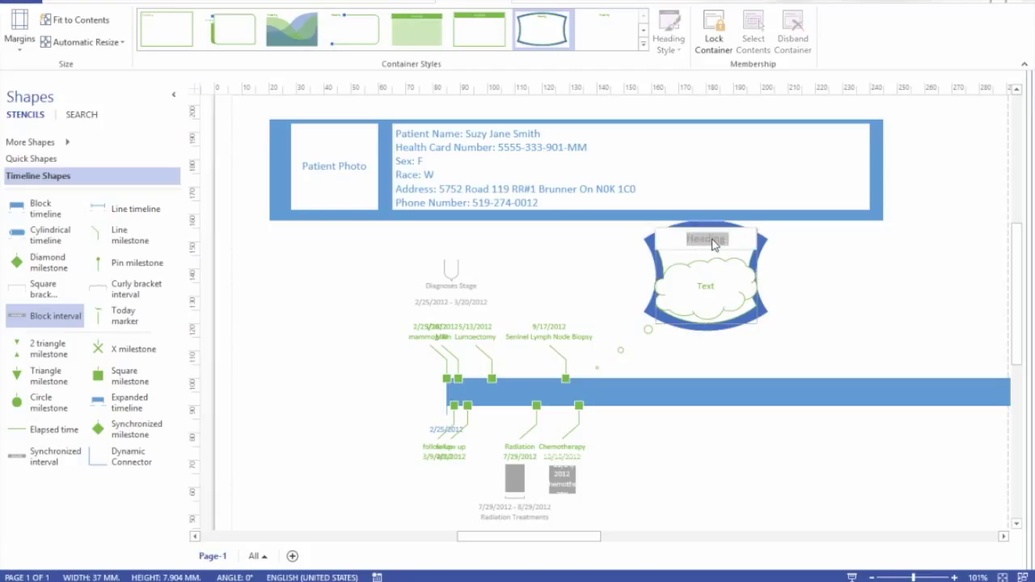
pyautogui.write('rem')
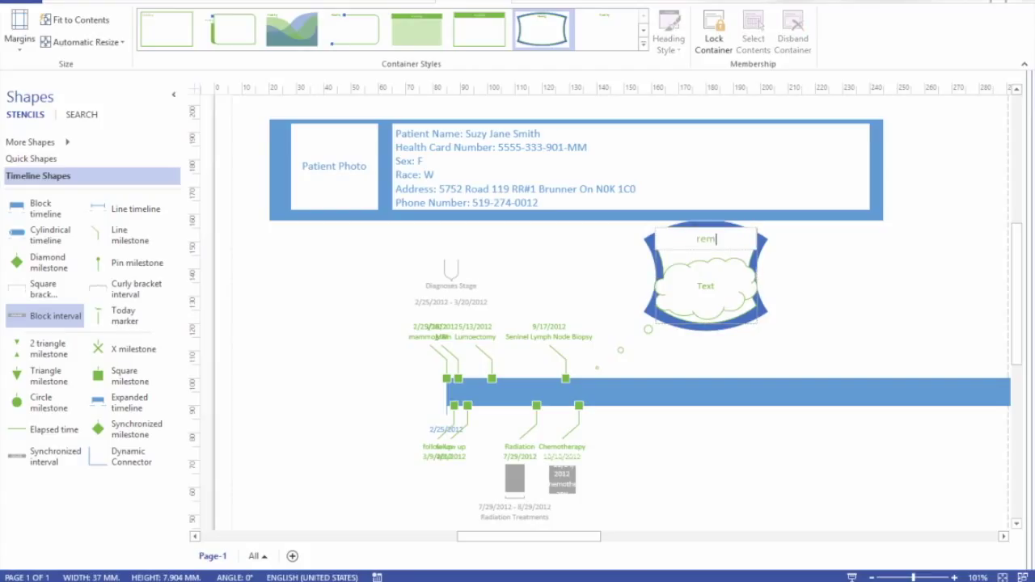
pyautogui.write('inders')
# Move the callout out of the reminders container and place the container to the right of the patient information header
pyautogui.moveTo(723, 307); pyautogui.dragTo(648, 304)
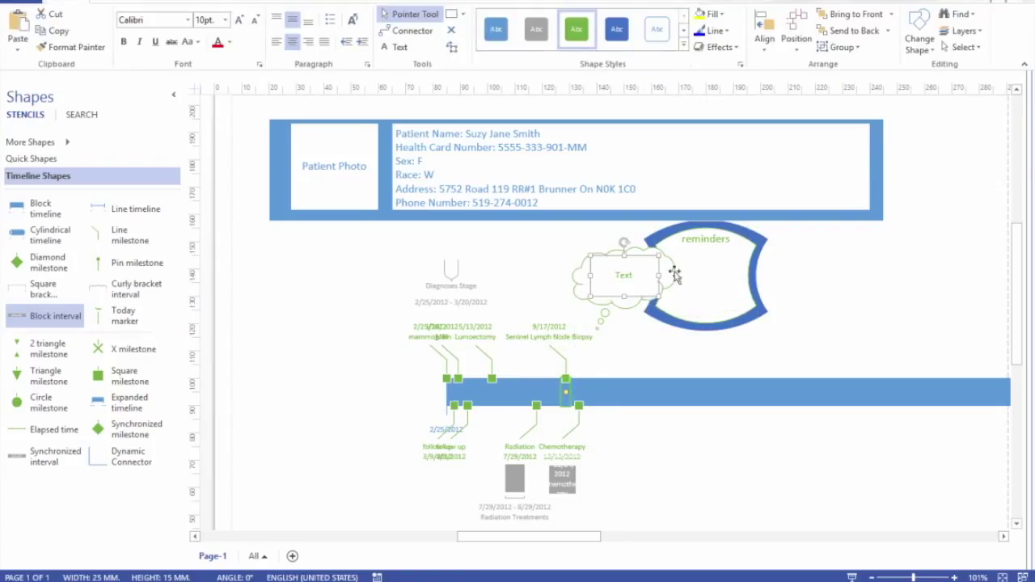
pyautogui.moveTo(739, 241); pyautogui.dragTo(991, 129)
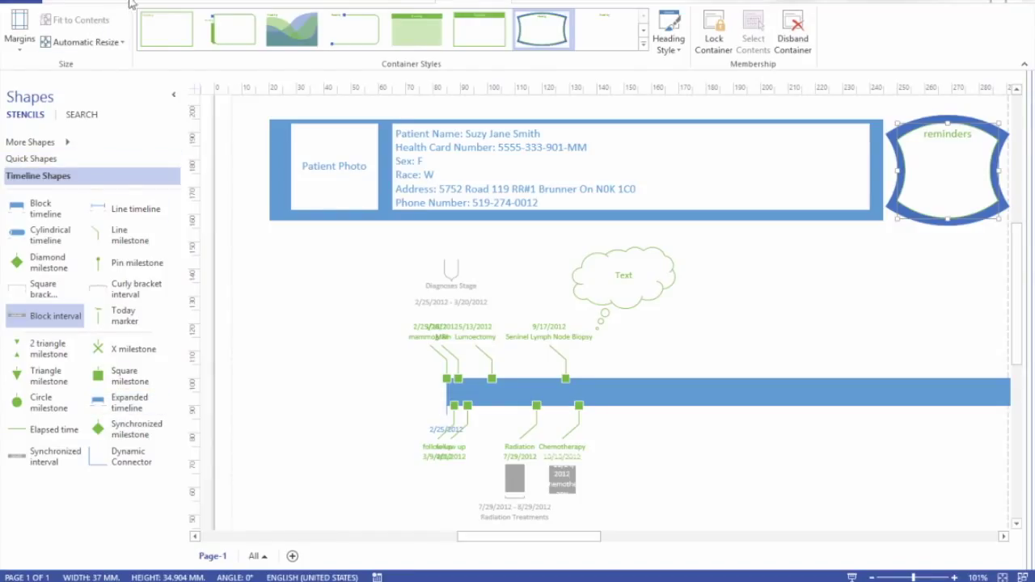
# Apply the teal theme variant with green and orange accents to the drawing
pyautogui.click(165, 2)
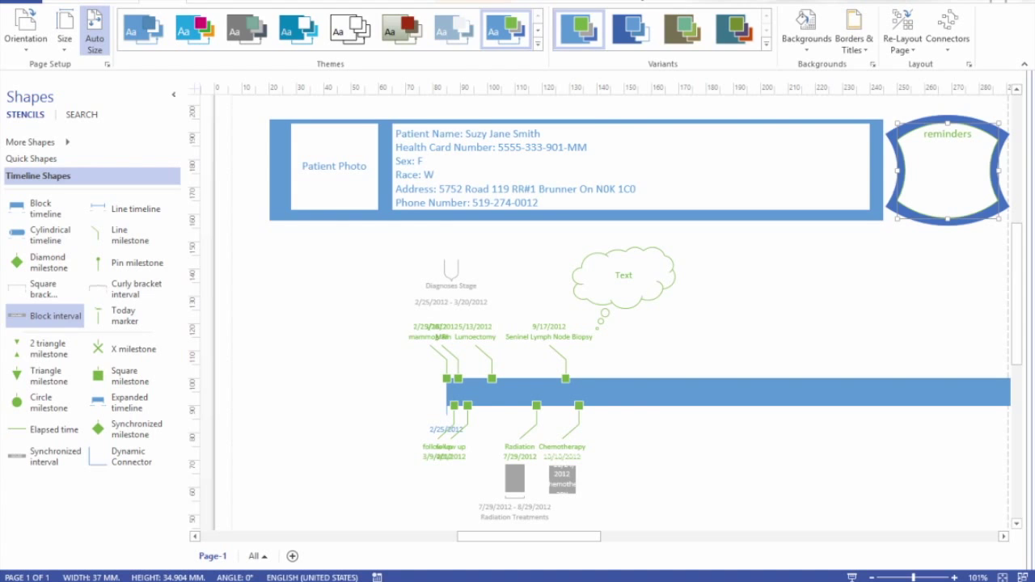
pyautogui.click(736, 33)
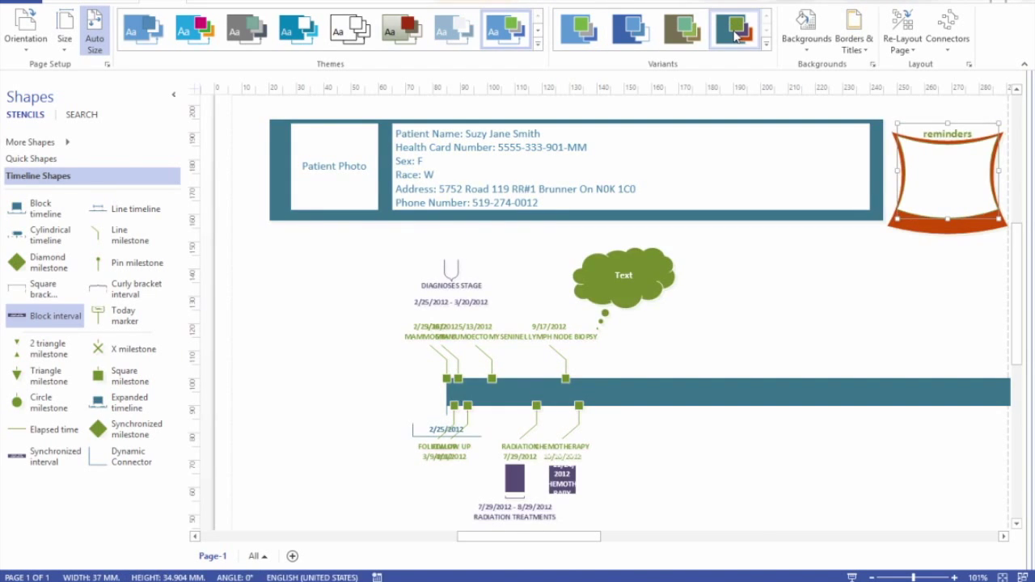